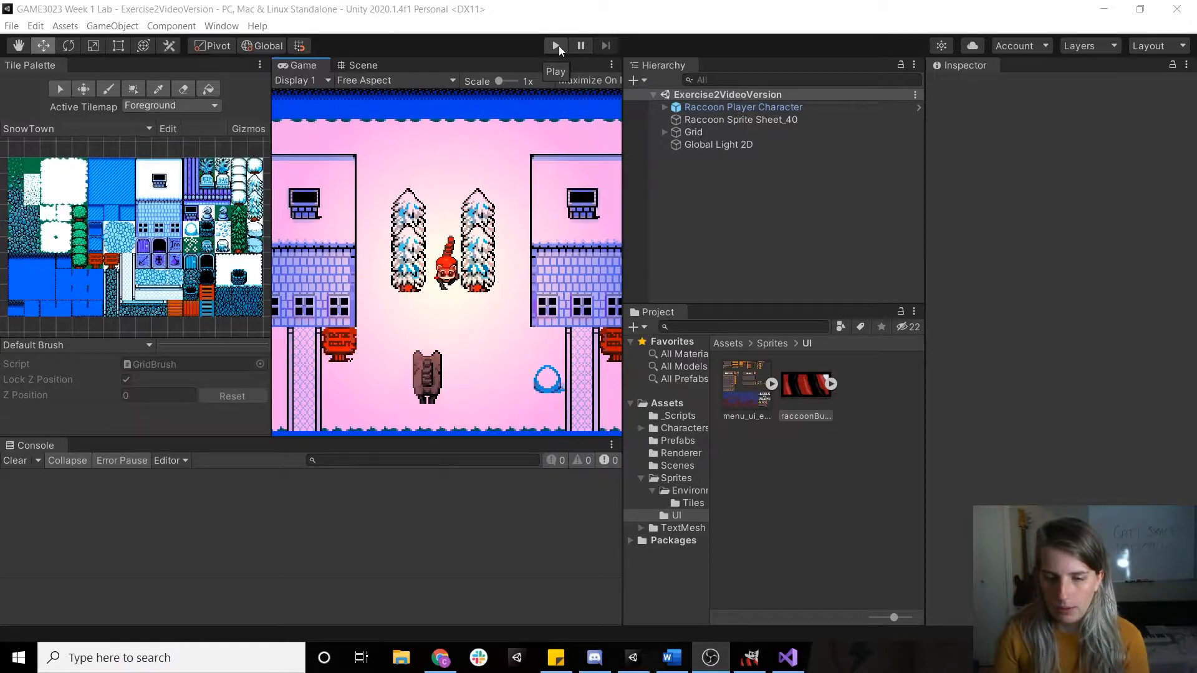
Play-test the scene by walking the raccoon around the map's edges, trees and houses, and exit play mode
click(558, 46)
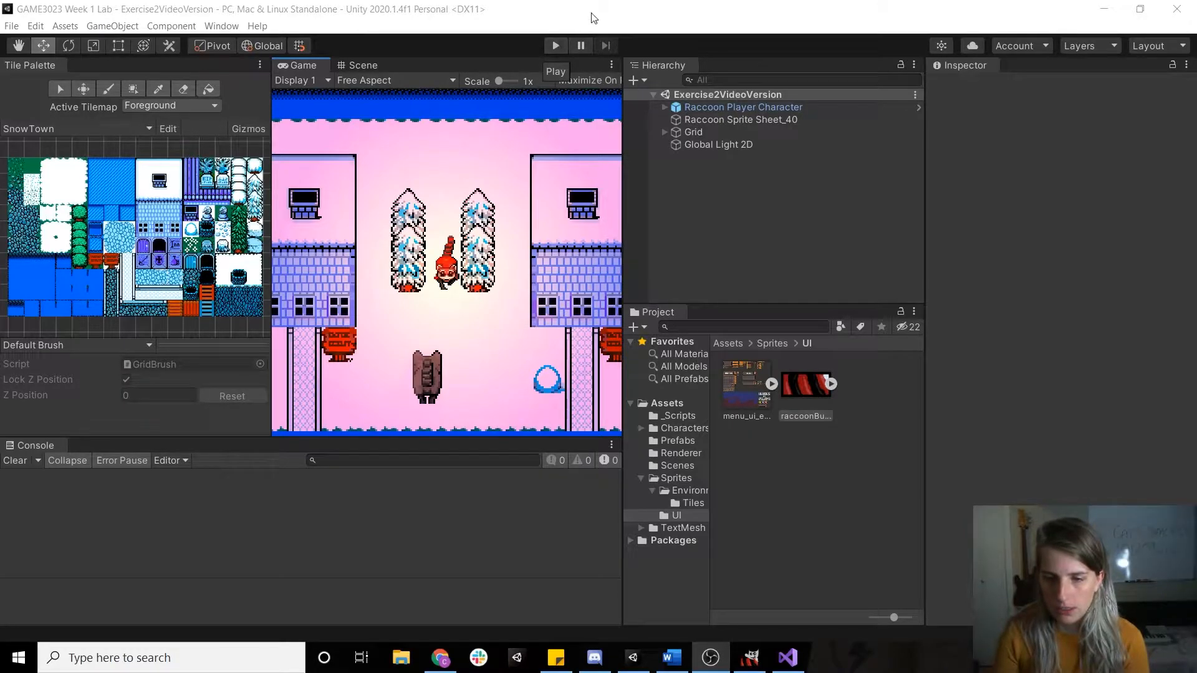
click(553, 46)
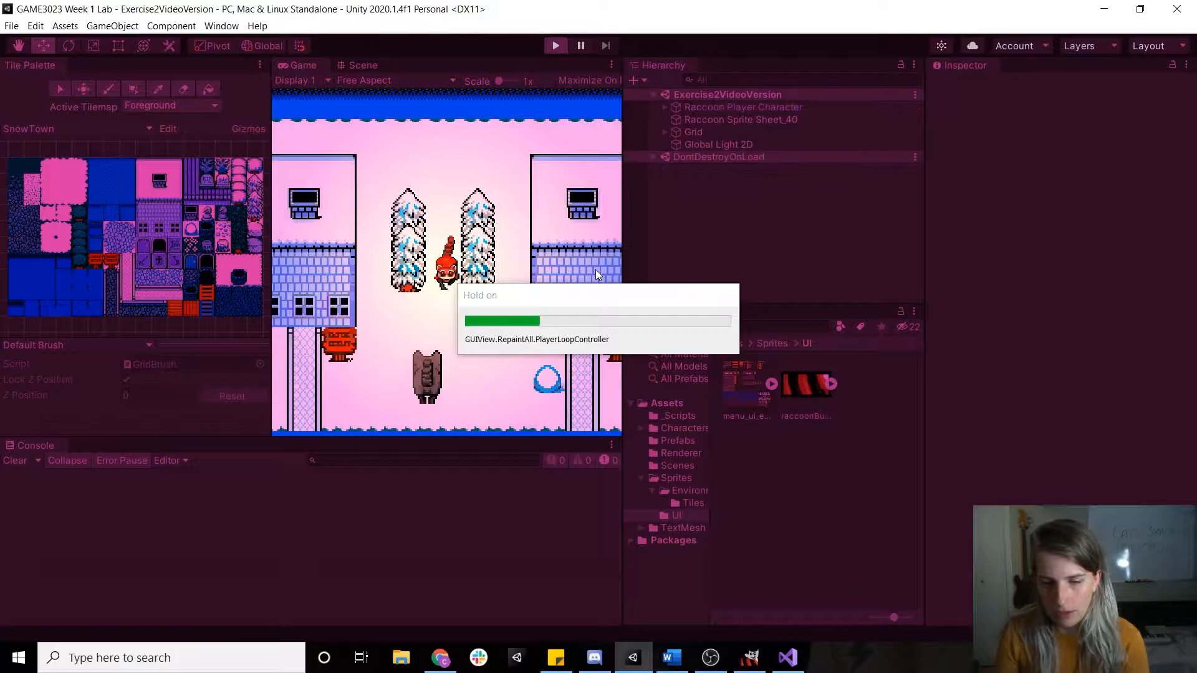
key(w)
key(a)
key(s)
key(s)
key(a)
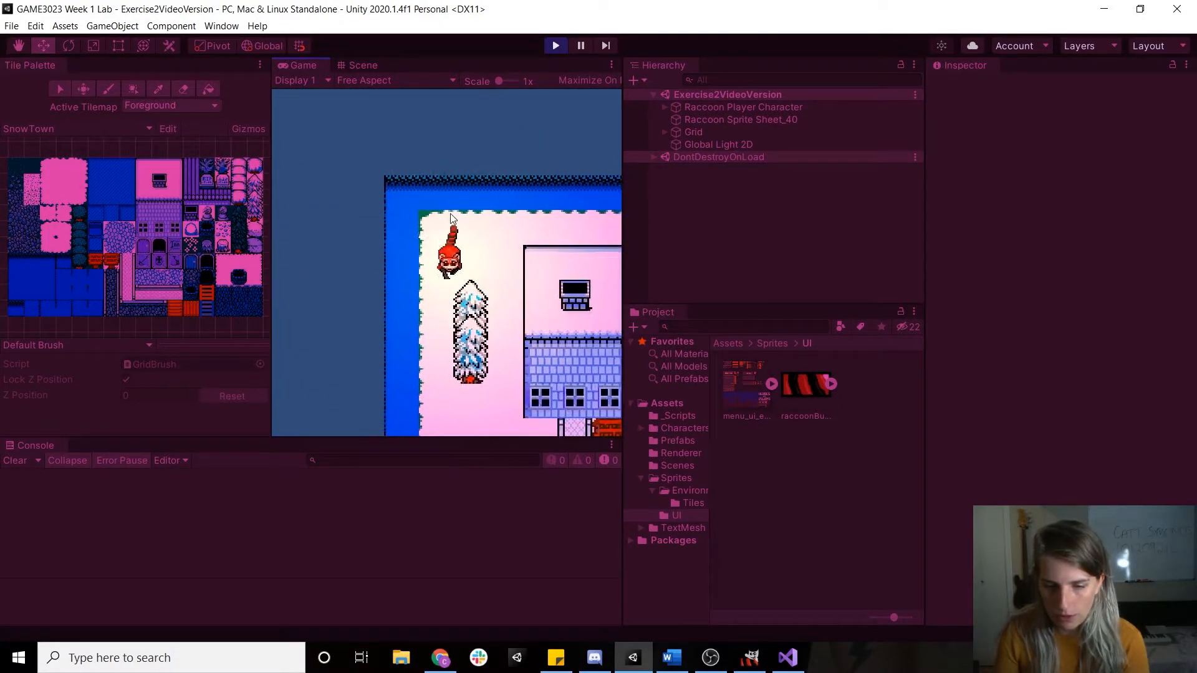
key(s)
key(d)
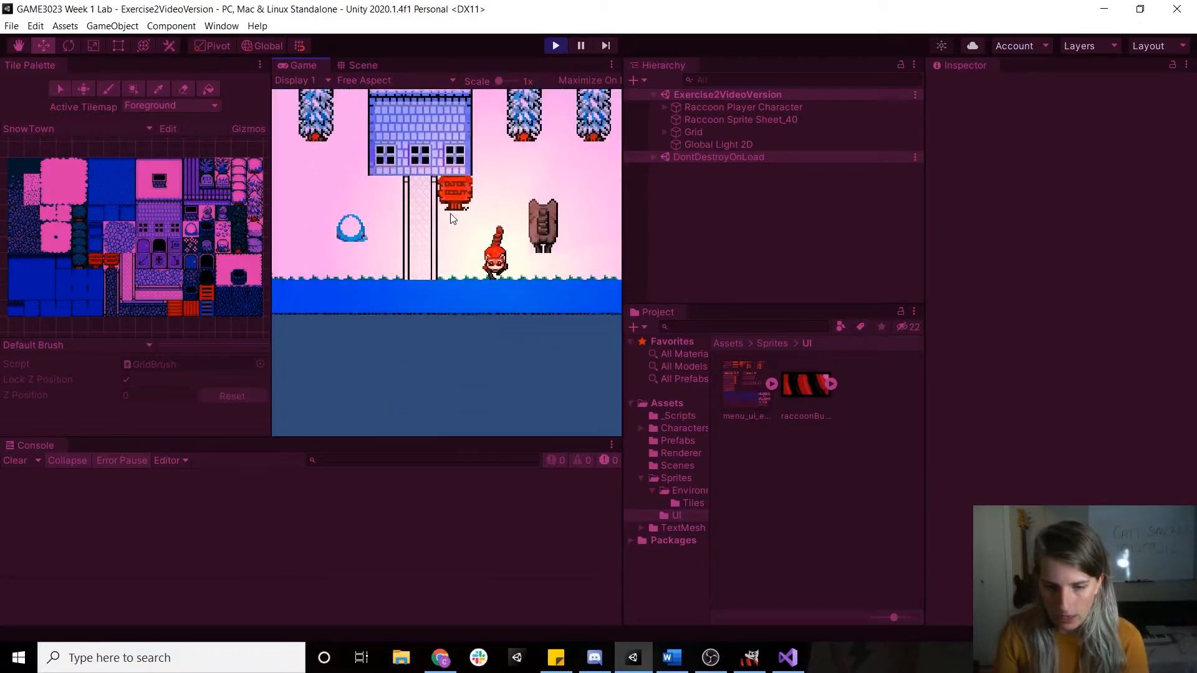
key(w)
key(s)
key(d)
key(w)
key(a)
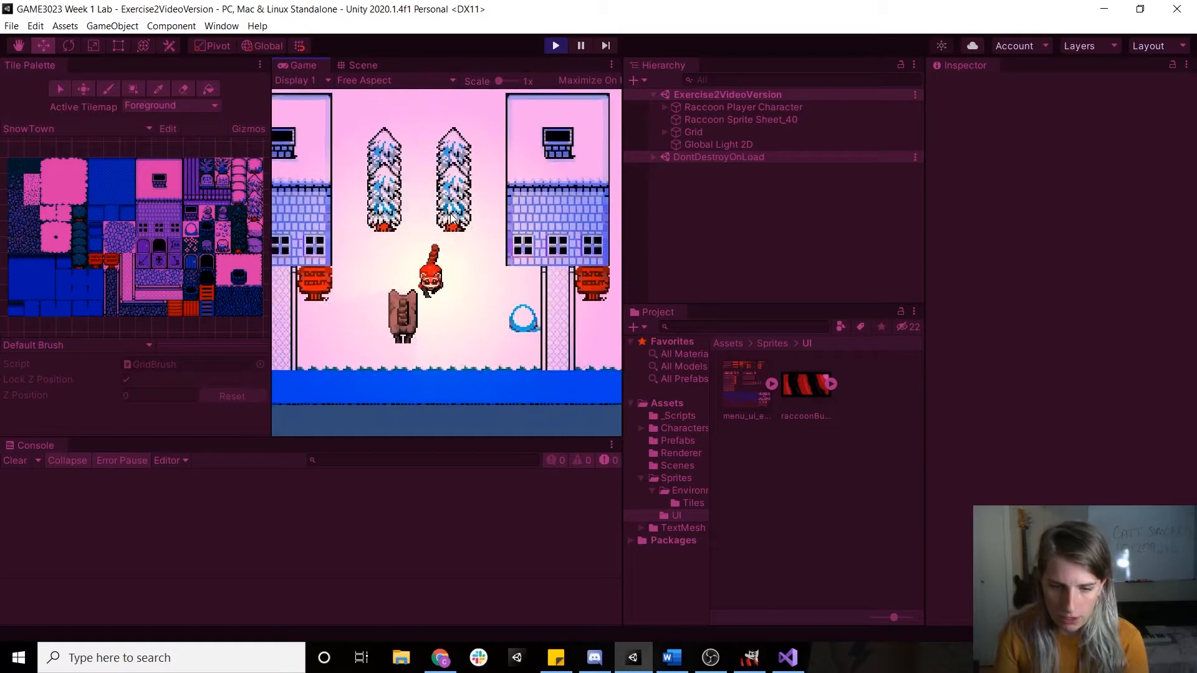
key(s)
key(s)
key(d)
key(w)
key(a)
key(d)
key(s)
key(a)
key(w)
key(s)
key(w)
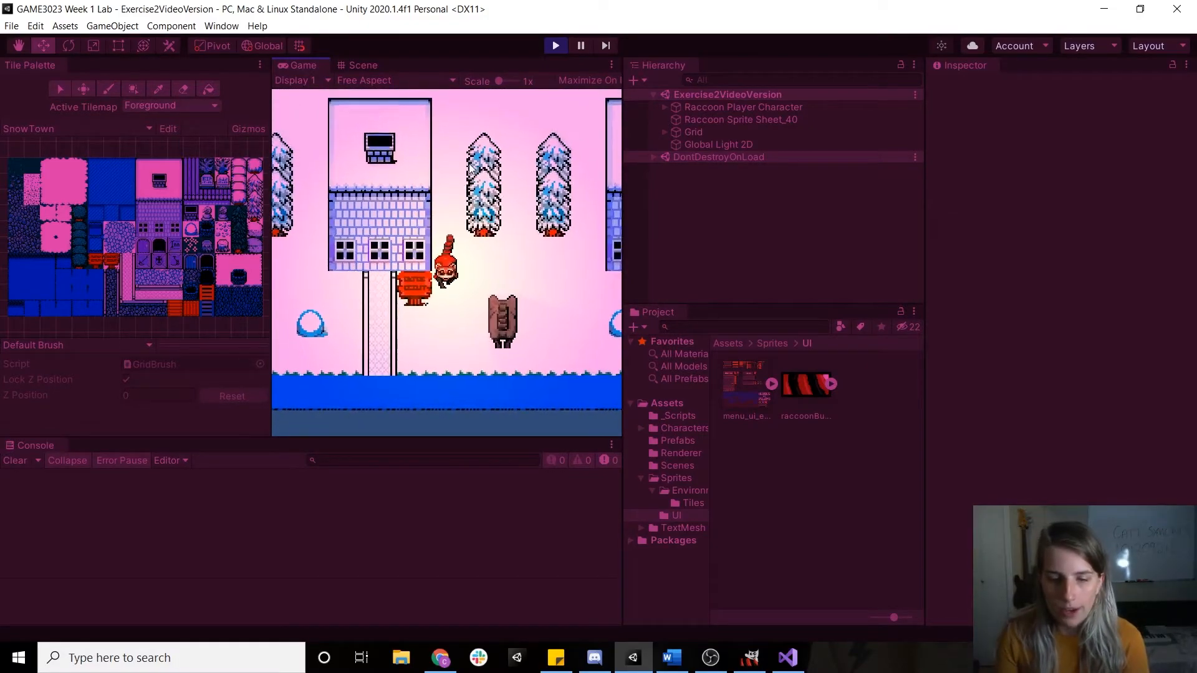
click(558, 45)
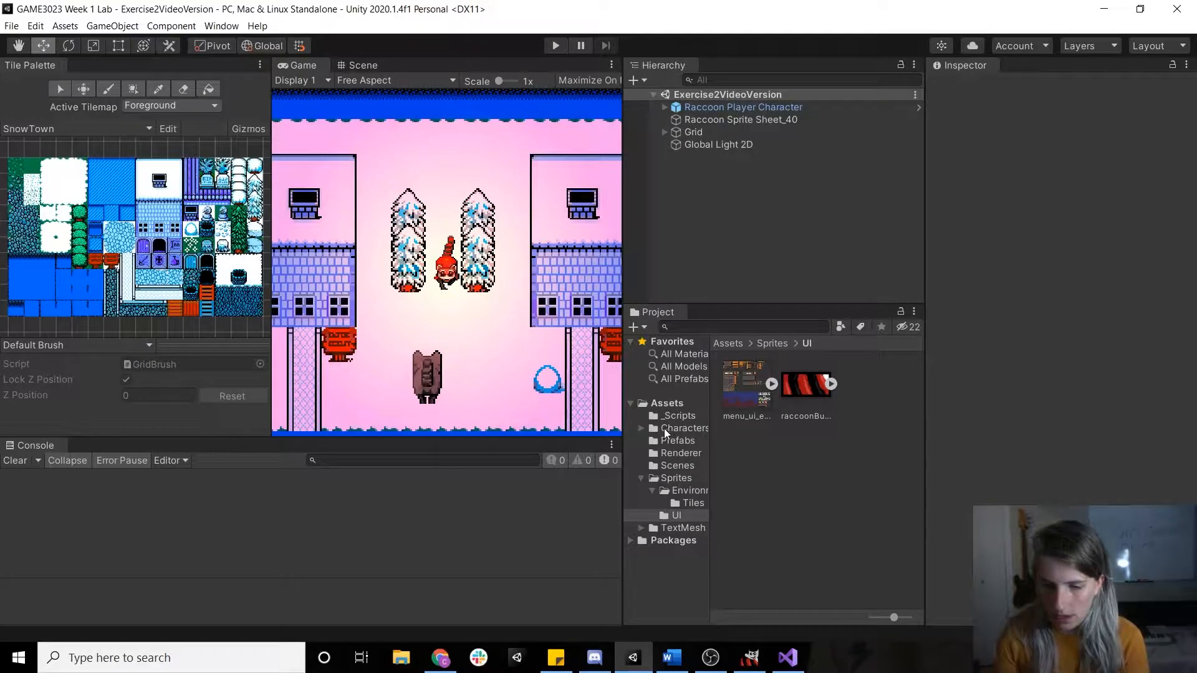
Duplicate the Exercise2VideoVersion scene in the Scenes folder, name the copy Exercise 3 and open it
click(673, 465)
key(ctrl+d)
click(863, 380)
click(821, 369)
click(827, 416)
text(V)
text(xercise 3)
key(BackSpace)
text(3)
key(Return)
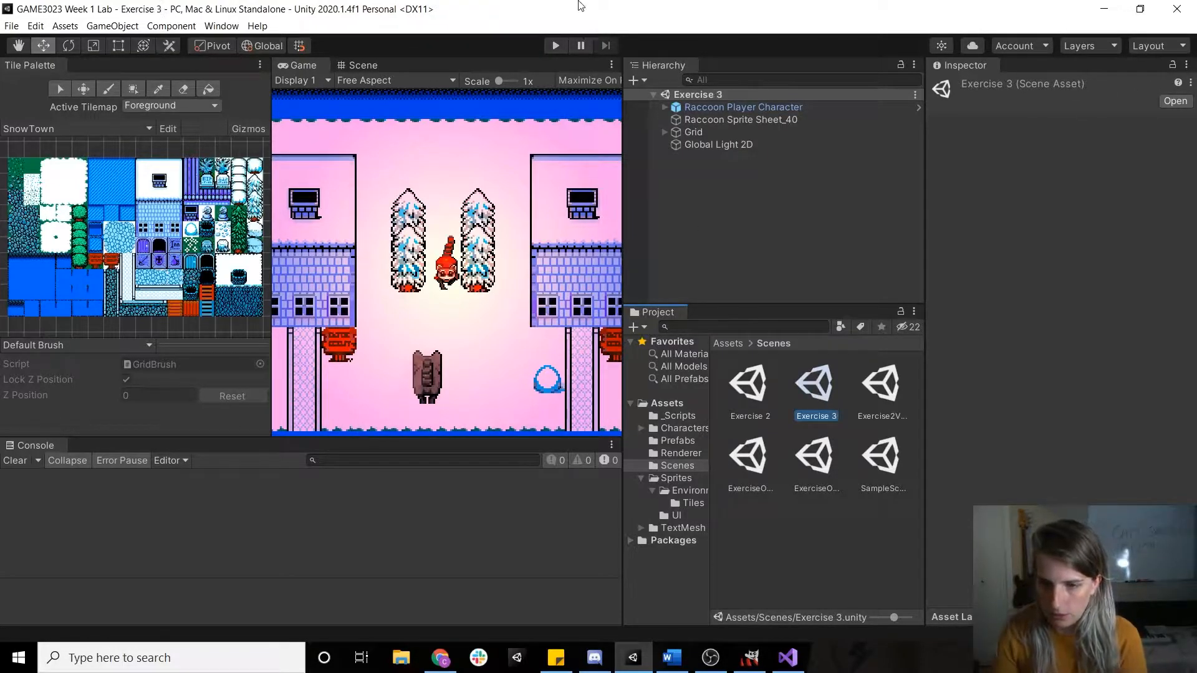
Delete the Raccoon Player Character and Raccoon Sprite Sheet_40 objects from the Exercise 3 scene
click(757, 106)
key(Delete)
click(757, 106)
key(Delete)
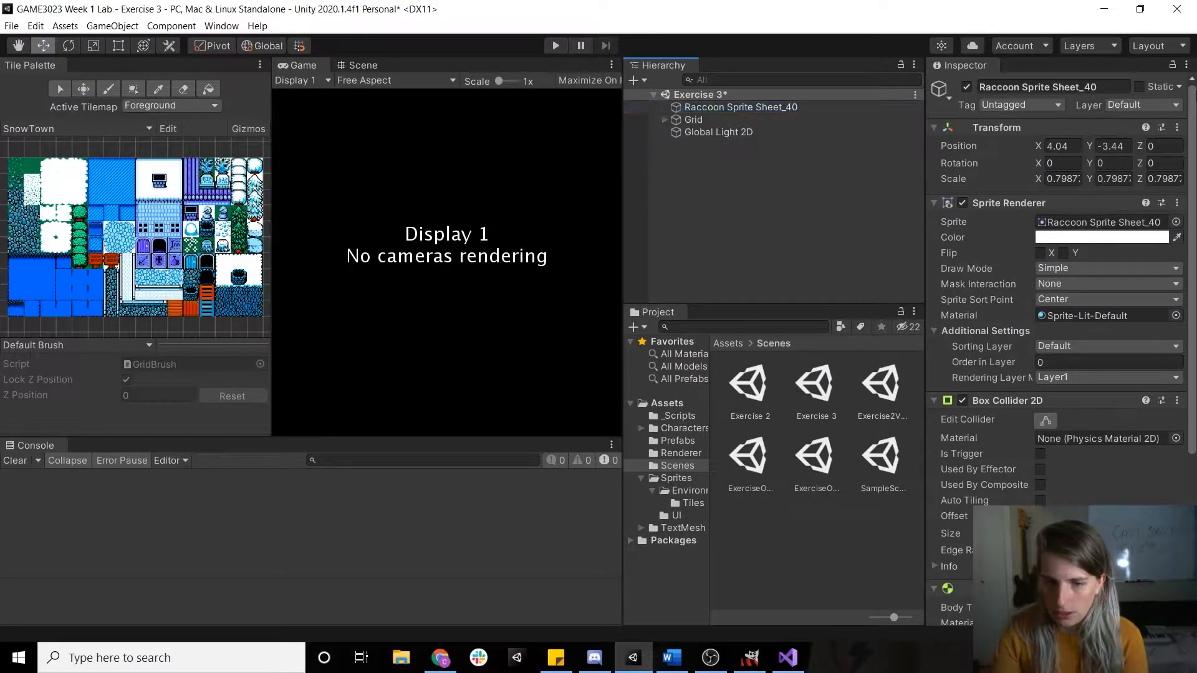
Add a new camera to the Exercise 3 scene
click(362, 64)
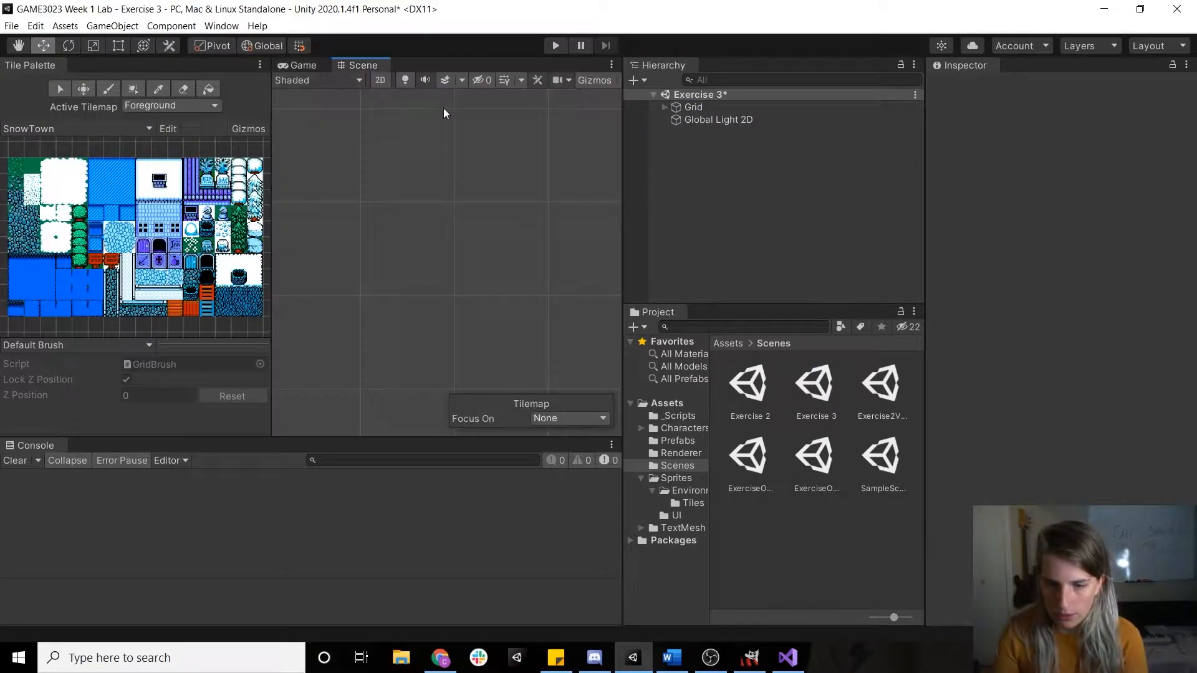
scroll(549, 169, down, 5)
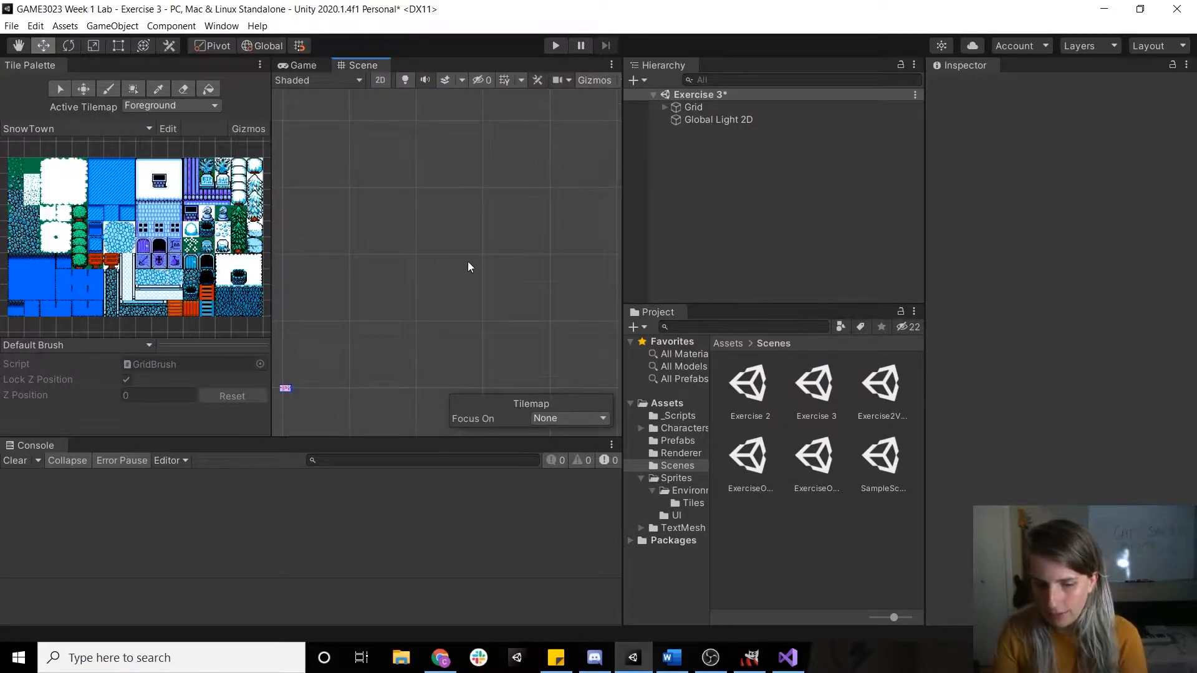
double_click(708, 112)
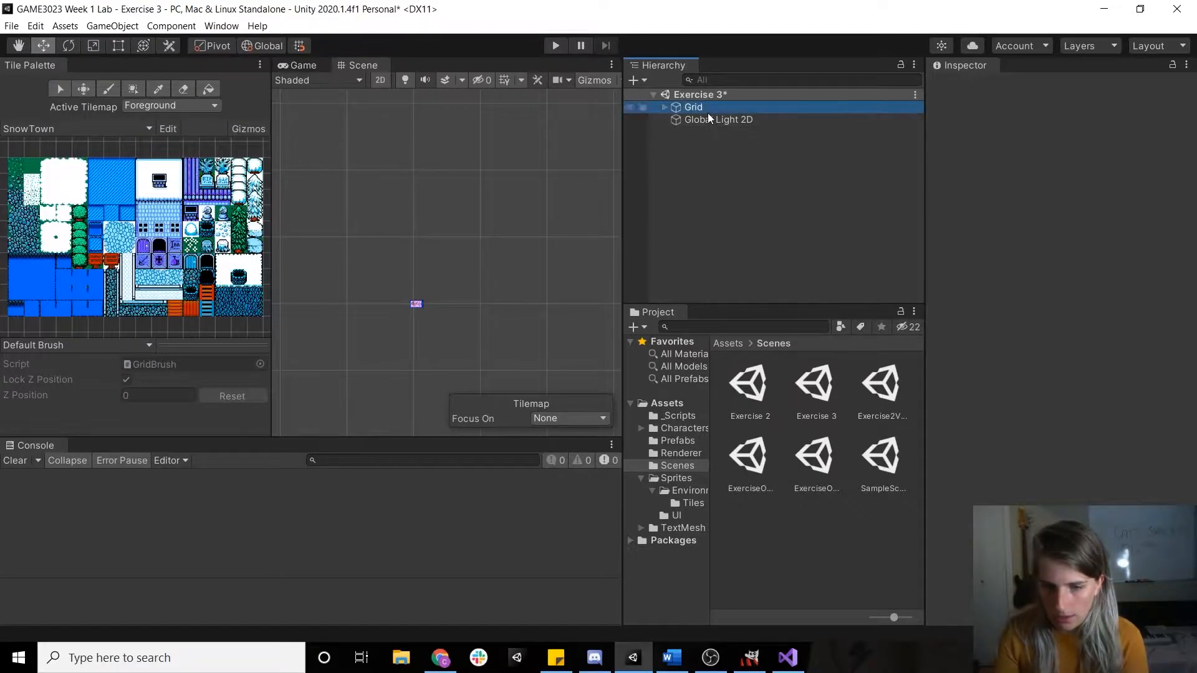
click(705, 119)
click(306, 65)
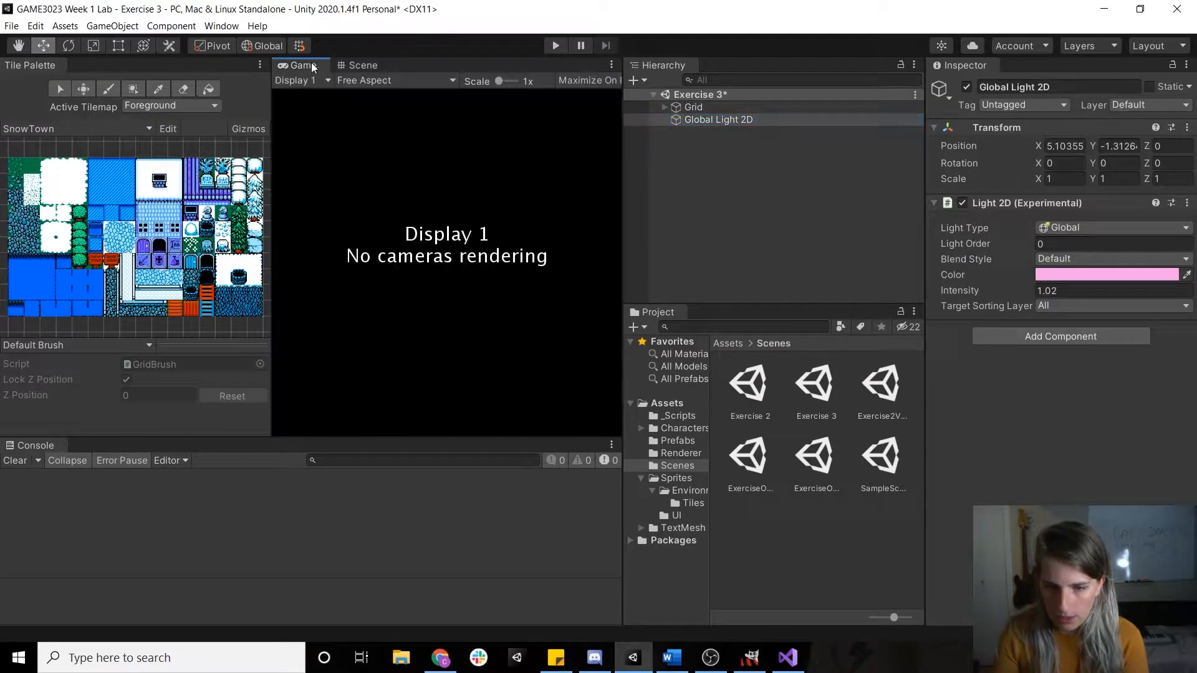
click(351, 67)
right_click(734, 182)
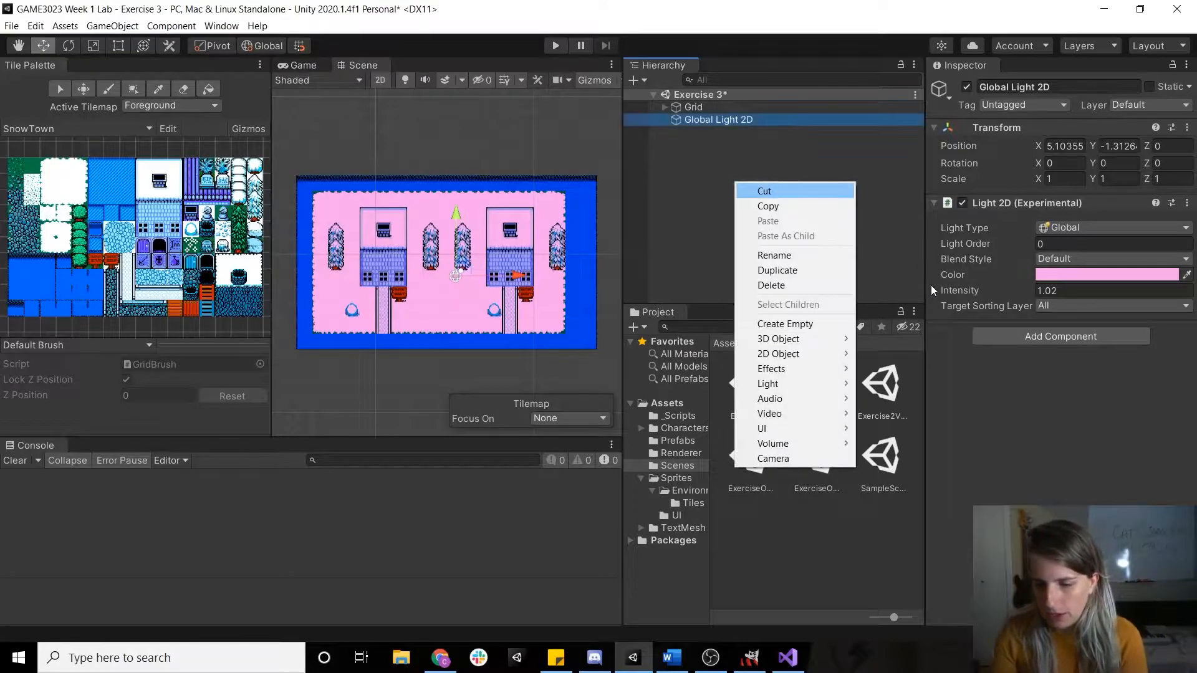
click(773, 459)
Move the camera over the first house and back from the map, to about X 0.27, Z -7.7, and check the Game view
key(f)
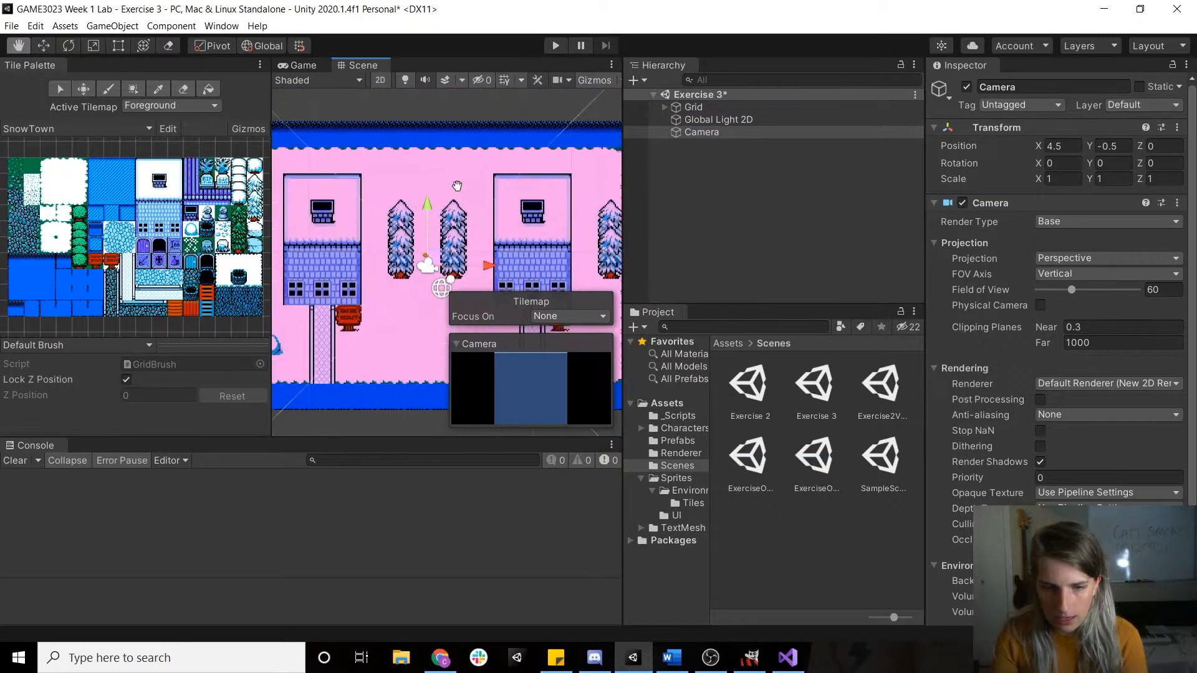
click(380, 81)
alt+drag(517, 253, 527, 224)
click(315, 66)
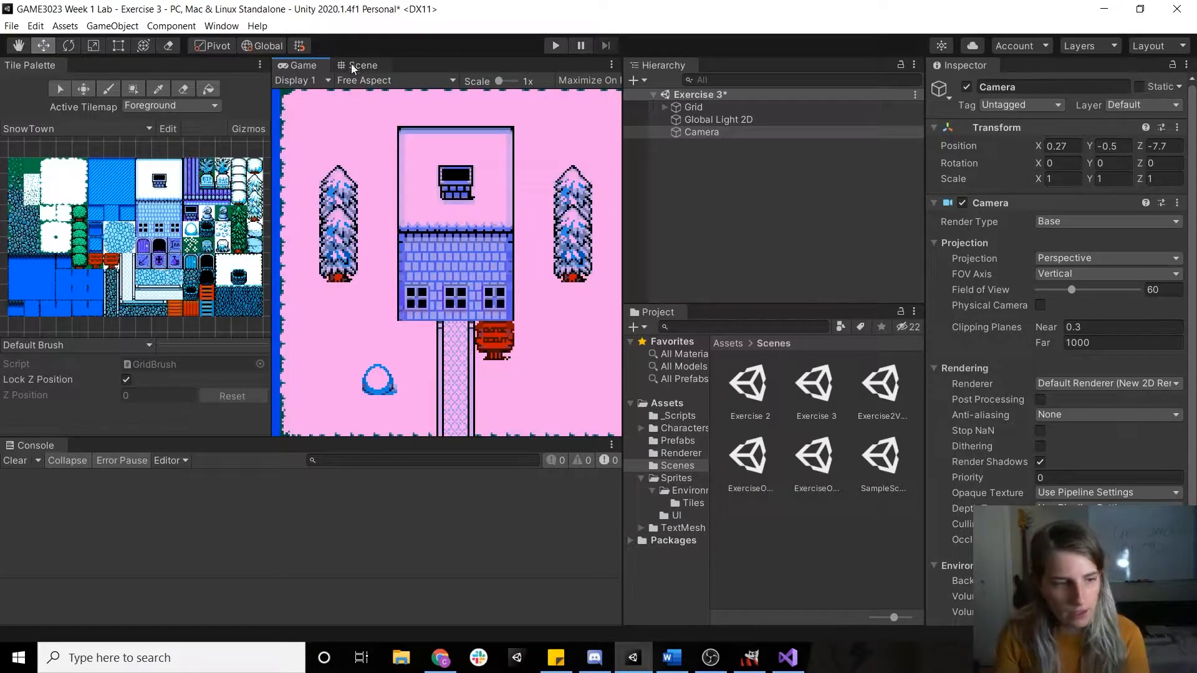
click(364, 65)
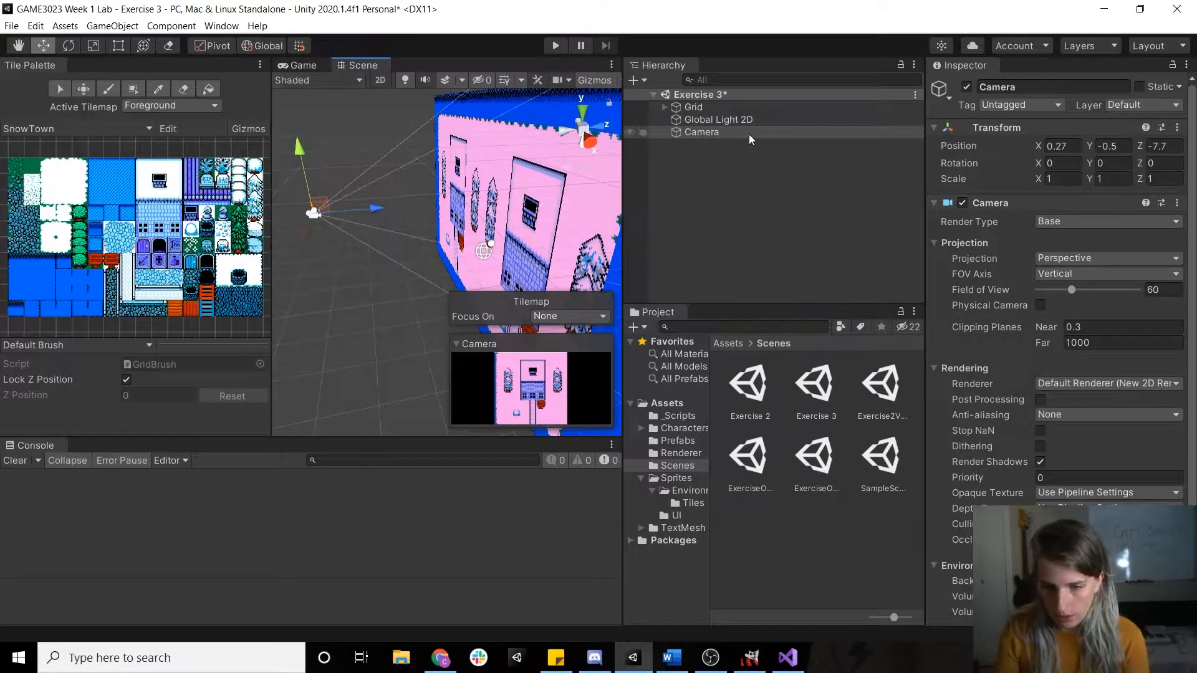
Add a Point Light 2D over the first house with an outer radius of about 4.05 and an intensity of about 0.59
click(379, 80)
key(t)
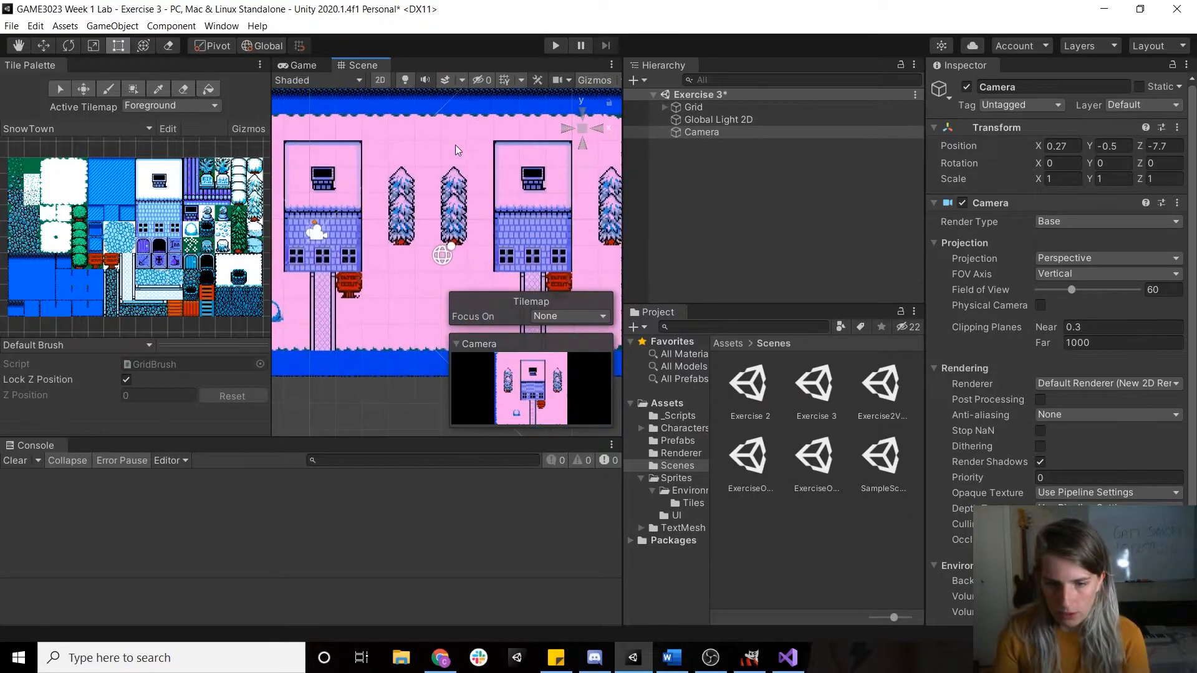
right_click(730, 152)
click(313, 64)
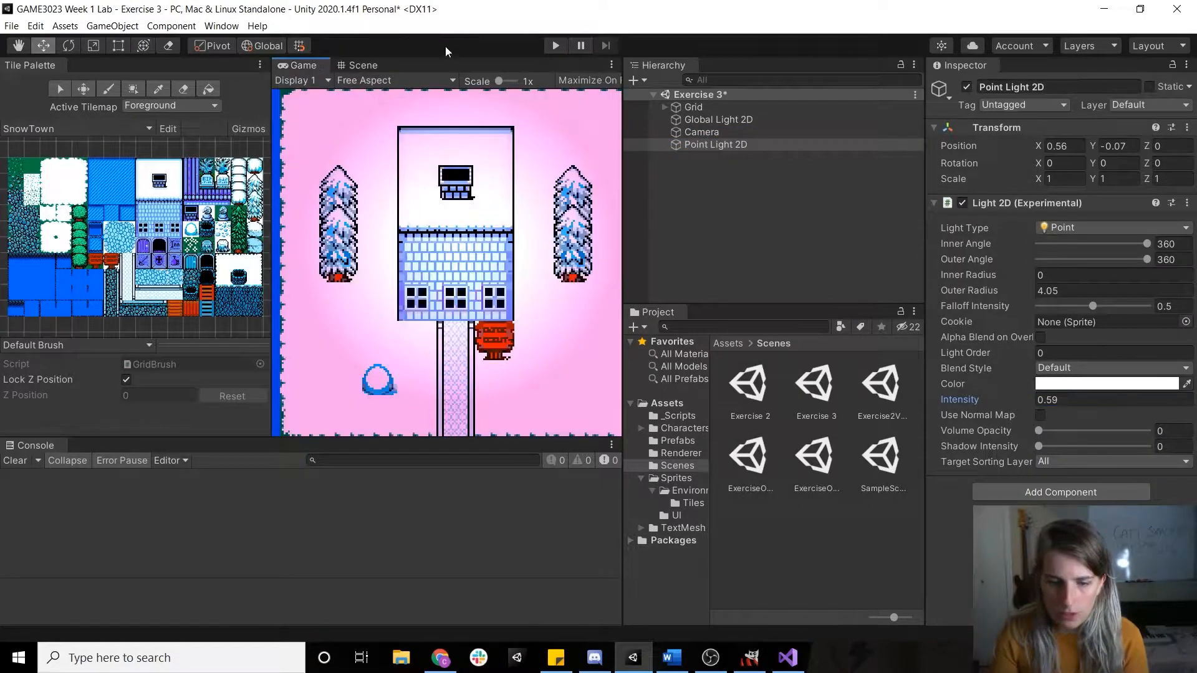
click(358, 66)
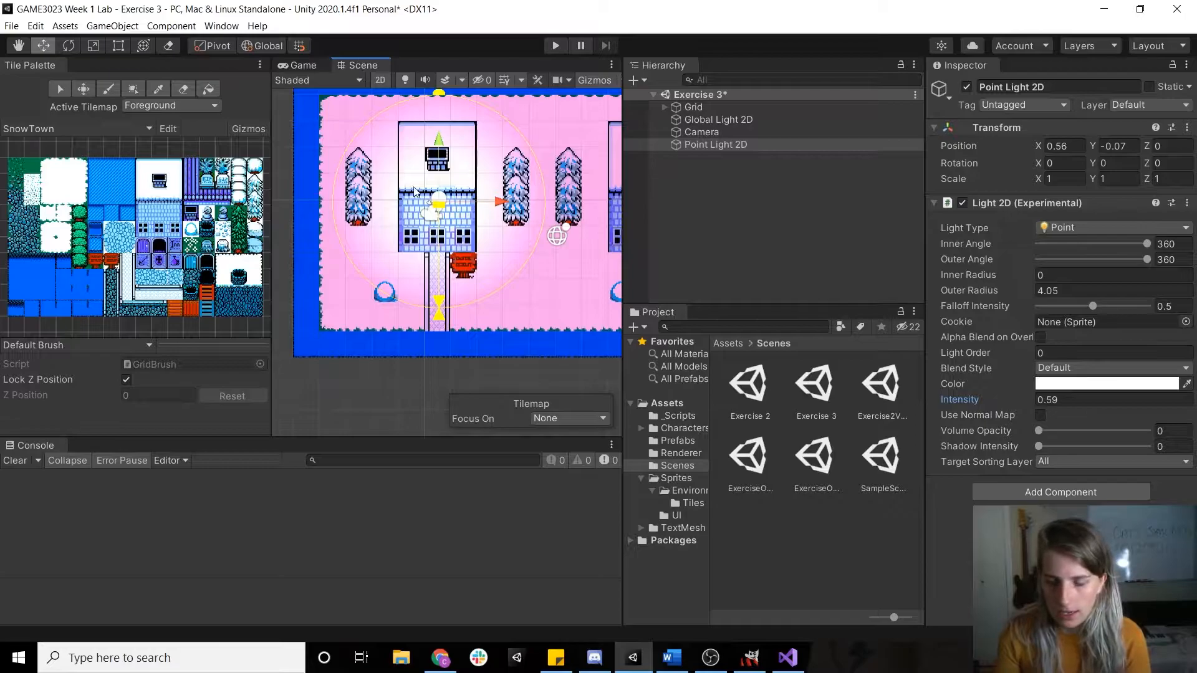
Add a TextMeshPro UI button to the scene
click(711, 159)
right_click(726, 173)
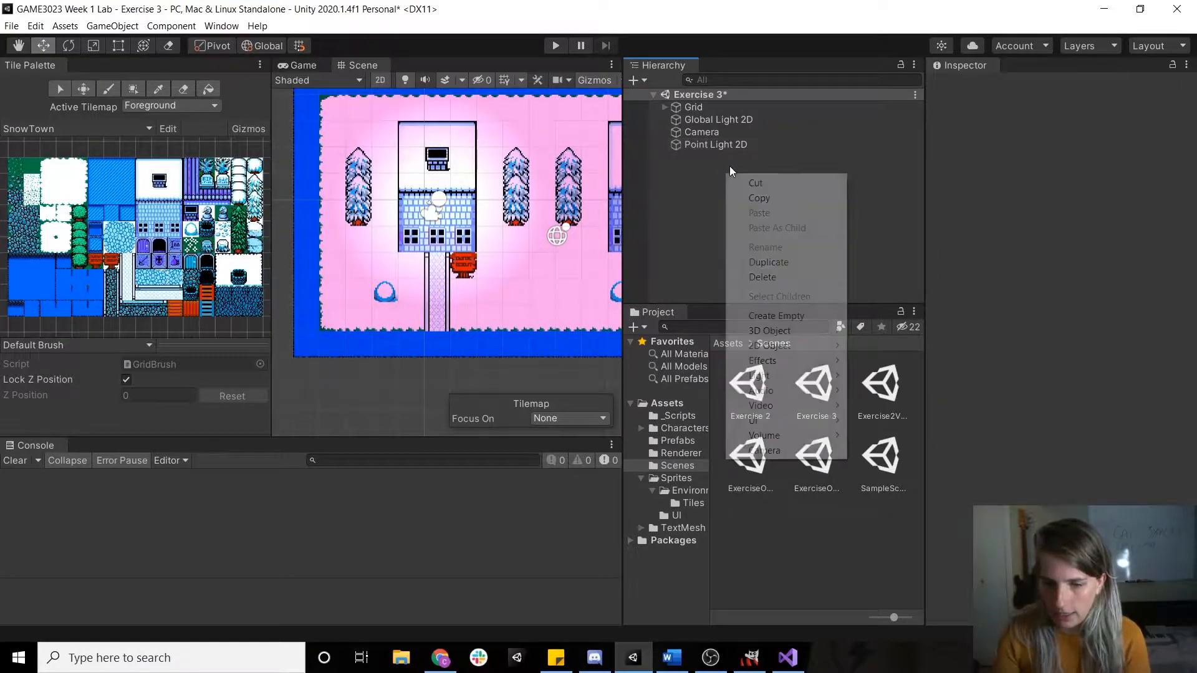
mouse_move(814, 418)
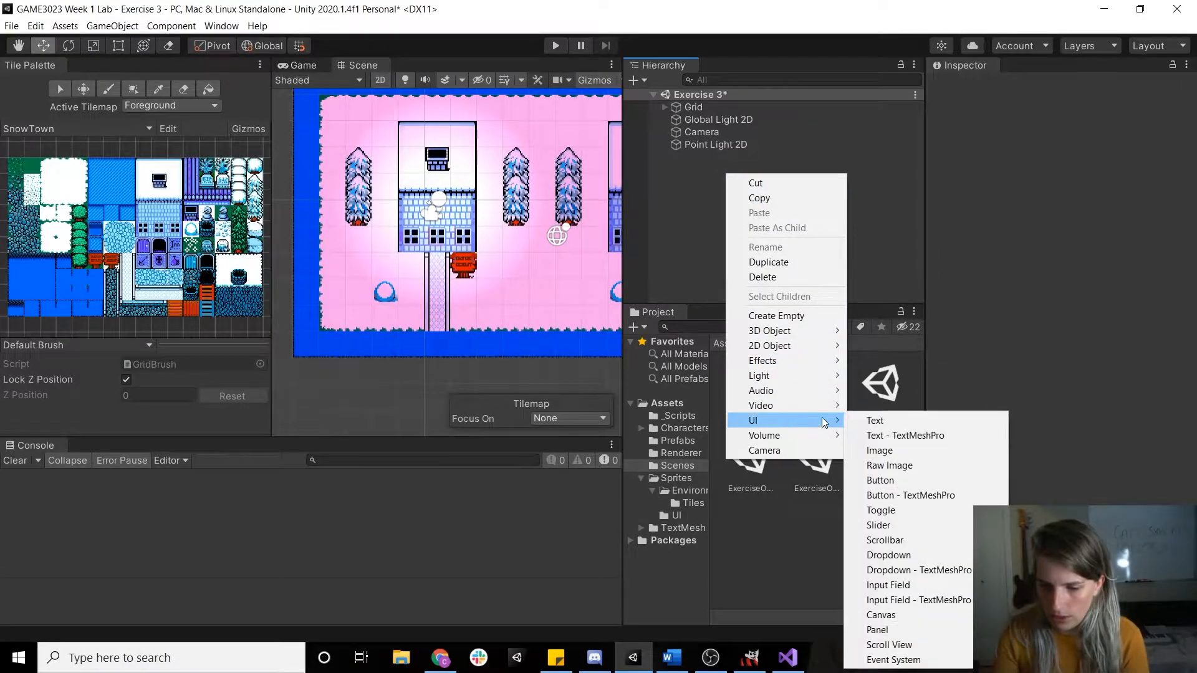
click(925, 495)
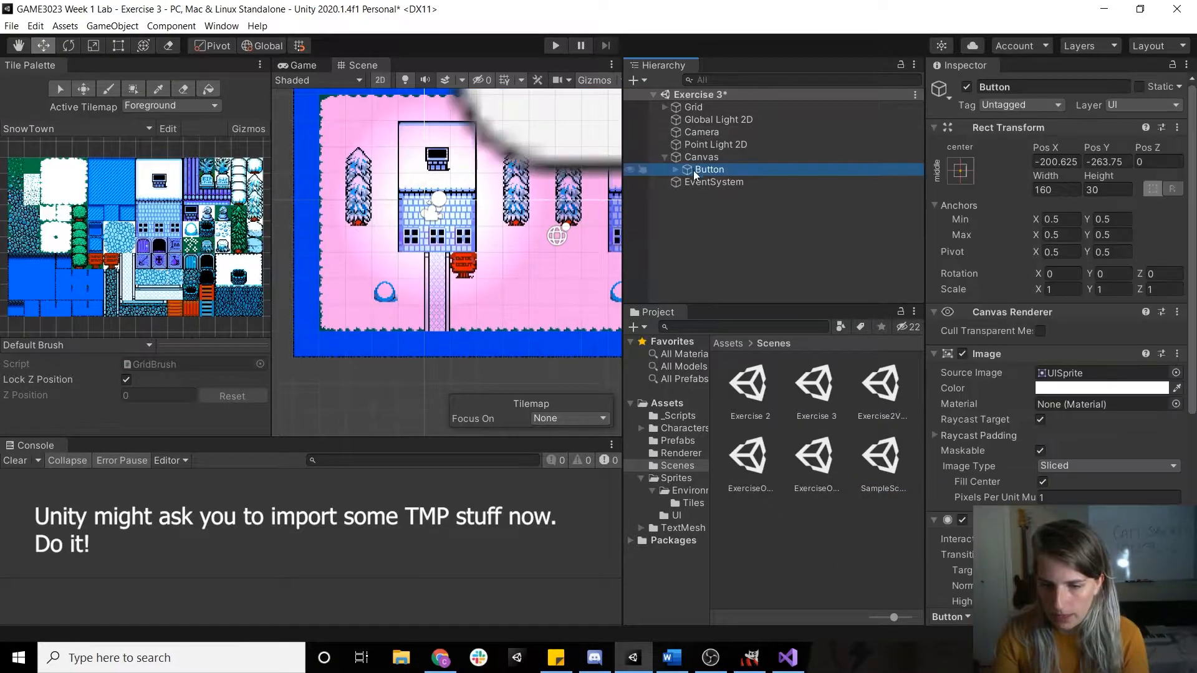
Inspect the new button's Text (TMP) child and locate the button within the canvas in the Scene view
scroll(450, 108, down, 2)
scroll(461, 147, up, 7)
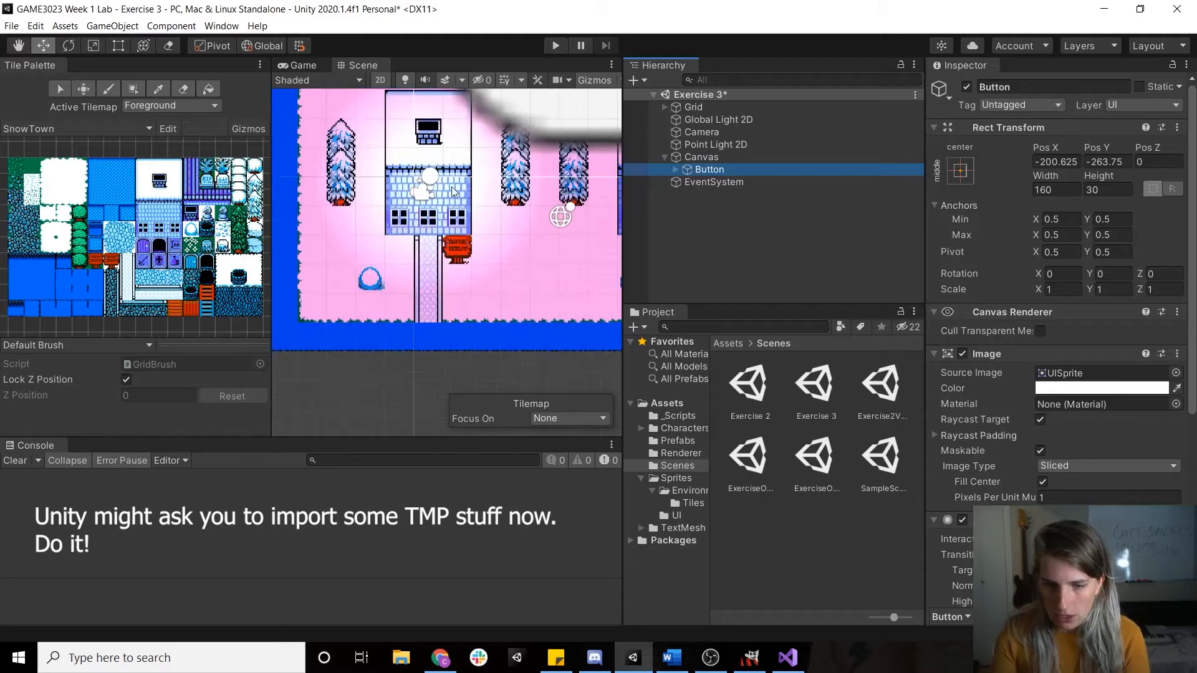
scroll(463, 147, down, 2)
middle_drag(463, 147, 501, 204)
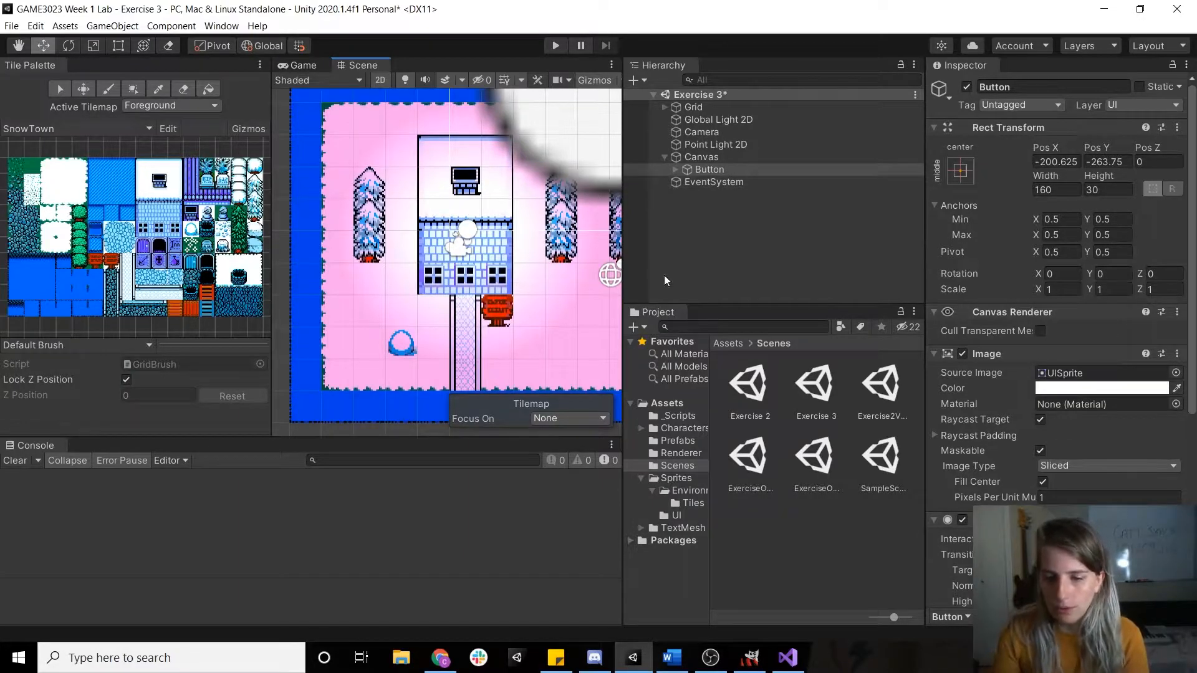
click(676, 169)
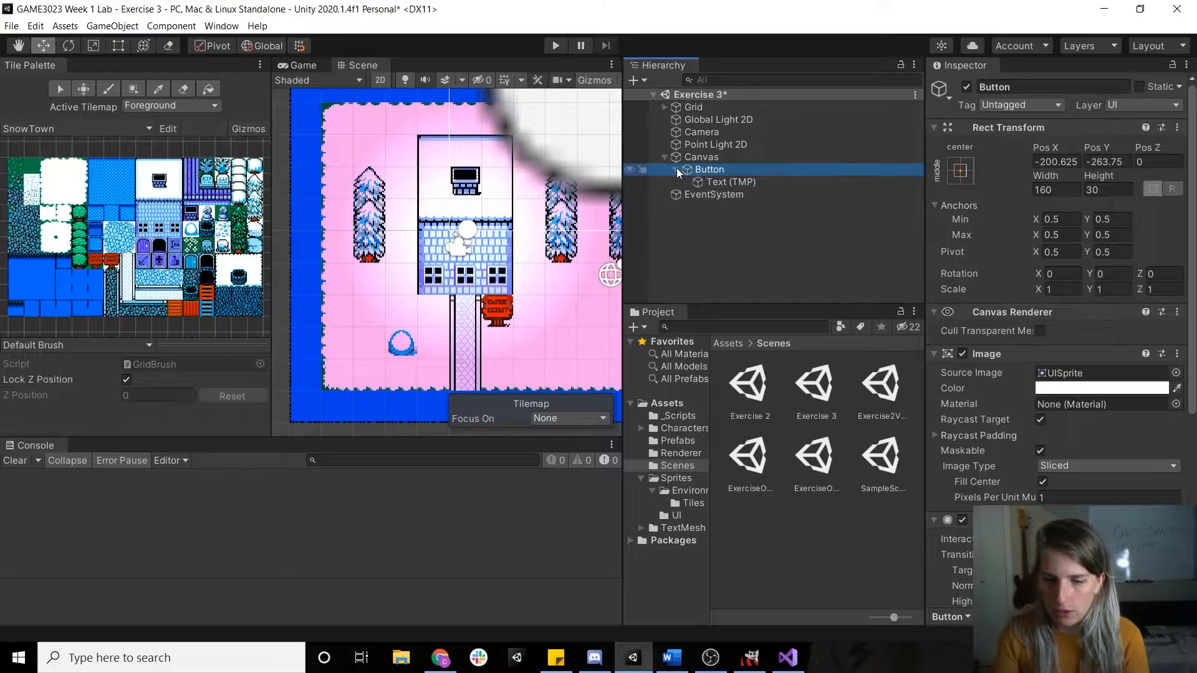
click(727, 181)
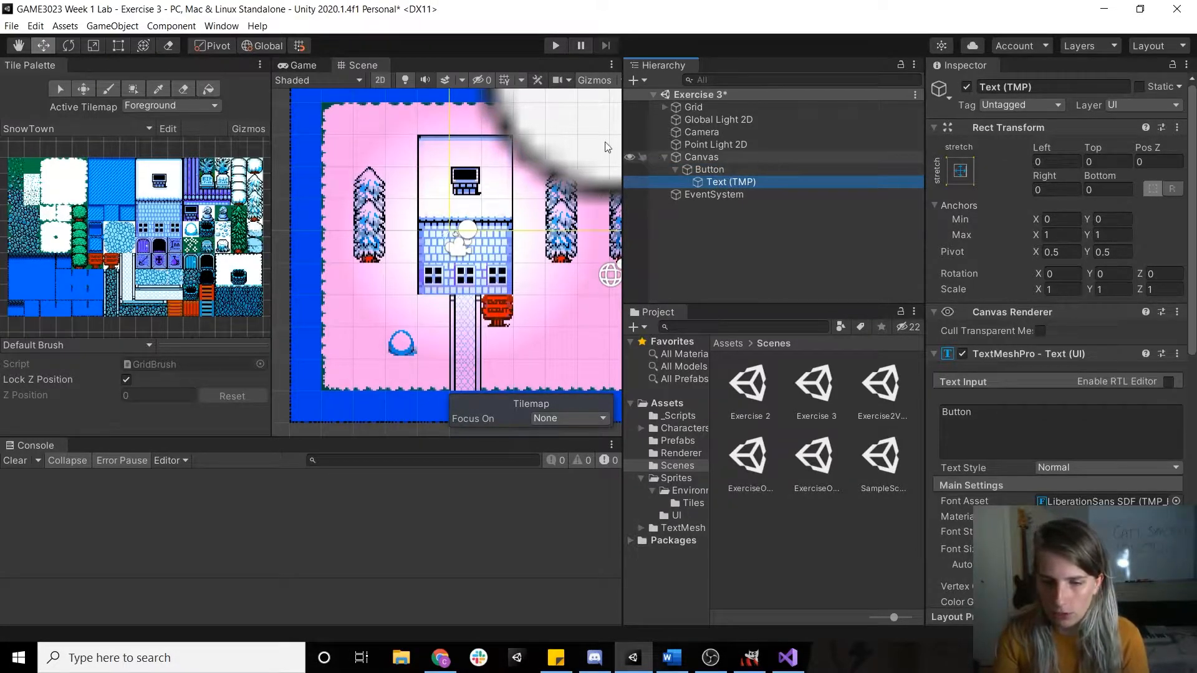
double_click(715, 169)
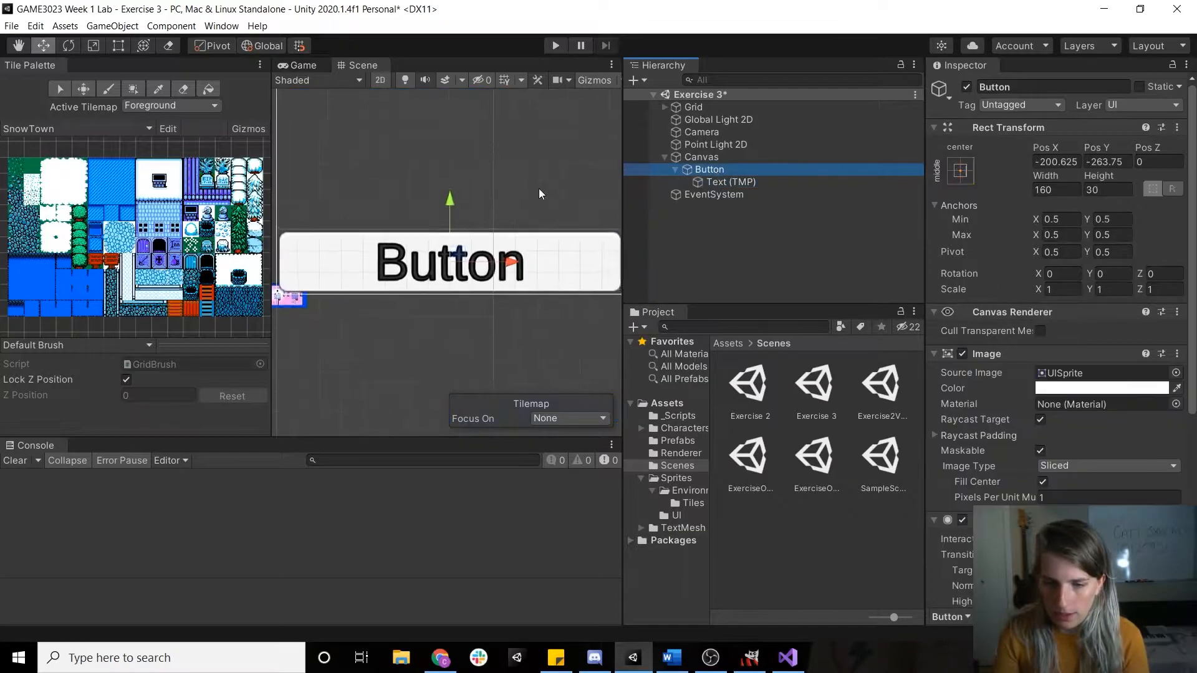
middle_drag(514, 172, 405, 278)
scroll(423, 166, down, 5)
middle_drag(474, 132, 416, 315)
scroll(416, 315, up, 1)
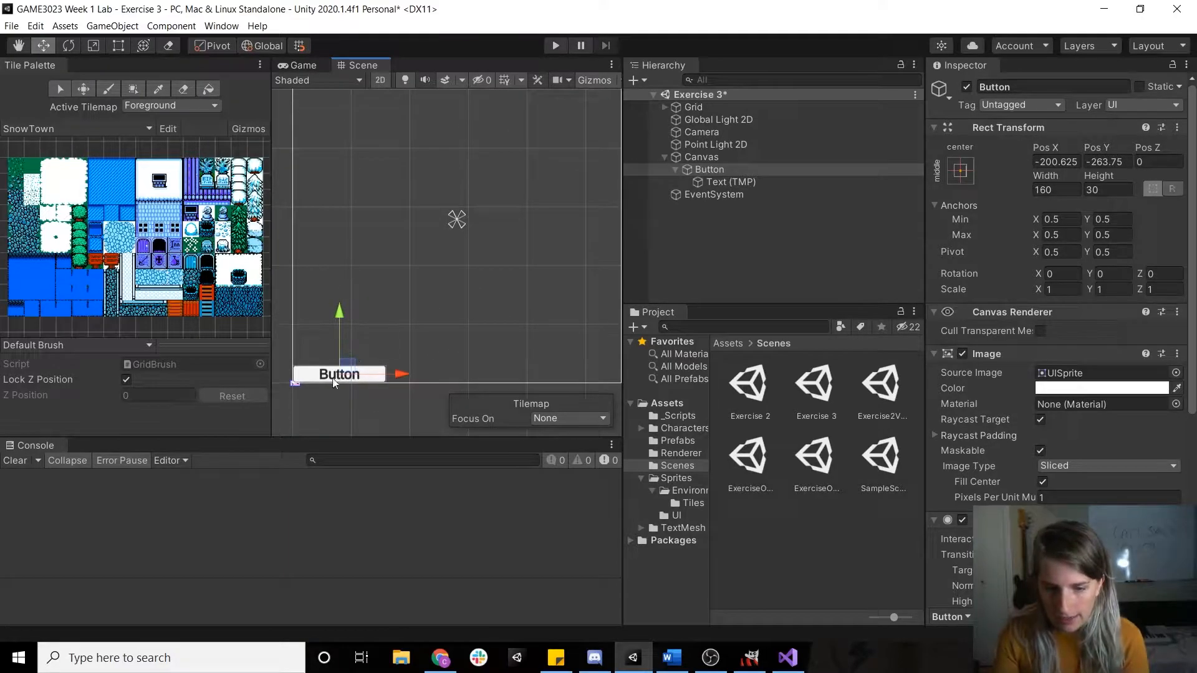
Move the button around the canvas while checking the Game view, leaving it near the centre at about X 7, Y -4
drag(341, 326, 347, 152)
drag(401, 198, 524, 211)
mouse_move(473, 144)
mouse_down()
mouse_move(474, 178)
mouse_move(473, 166)
mouse_up()
drag(525, 222, 524, 221)
drag(461, 167, 462, 291)
click(304, 67)
click(354, 65)
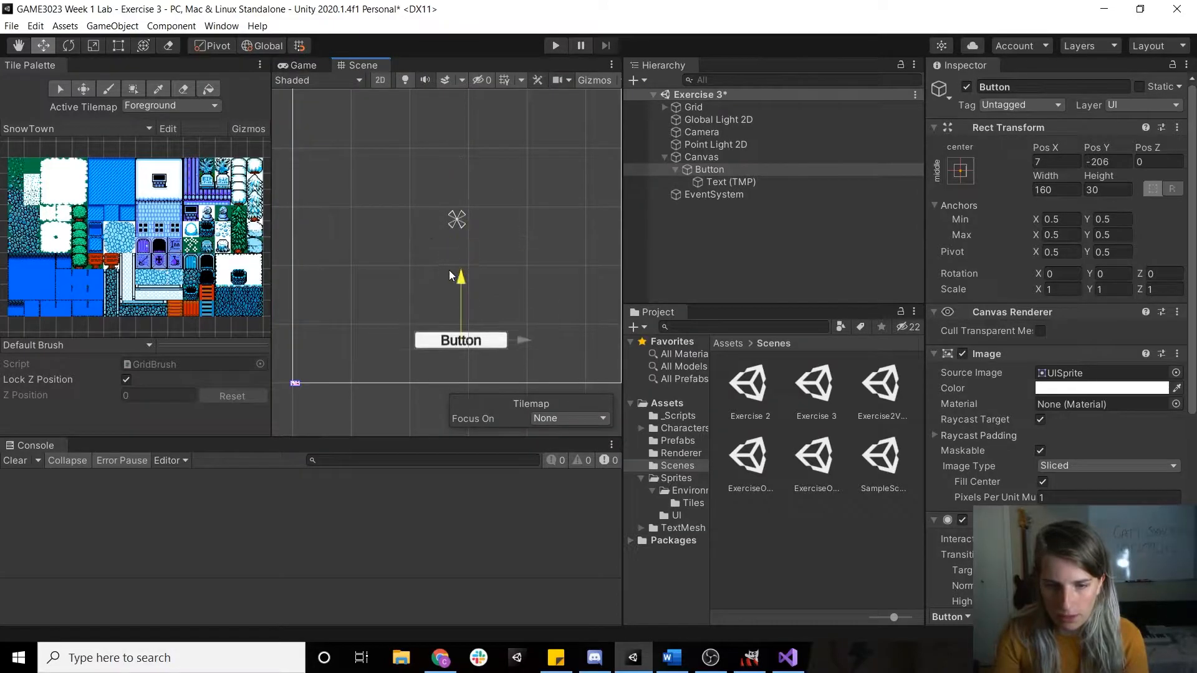
click(307, 67)
click(367, 66)
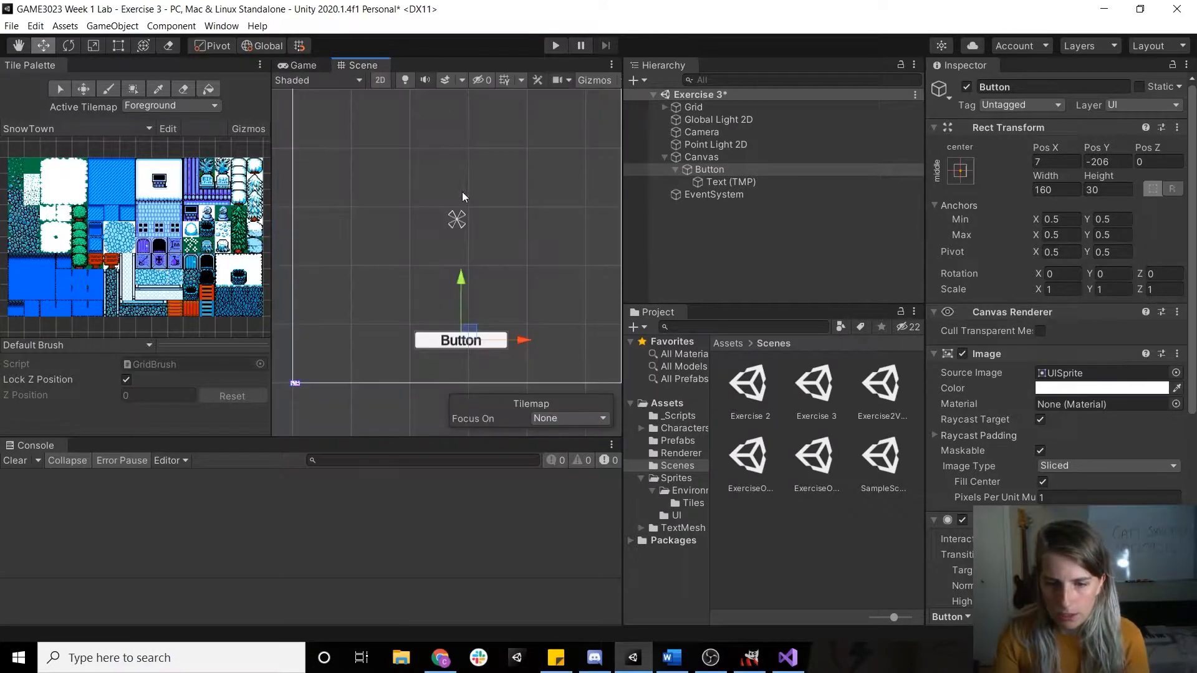
drag(457, 283, 458, 164)
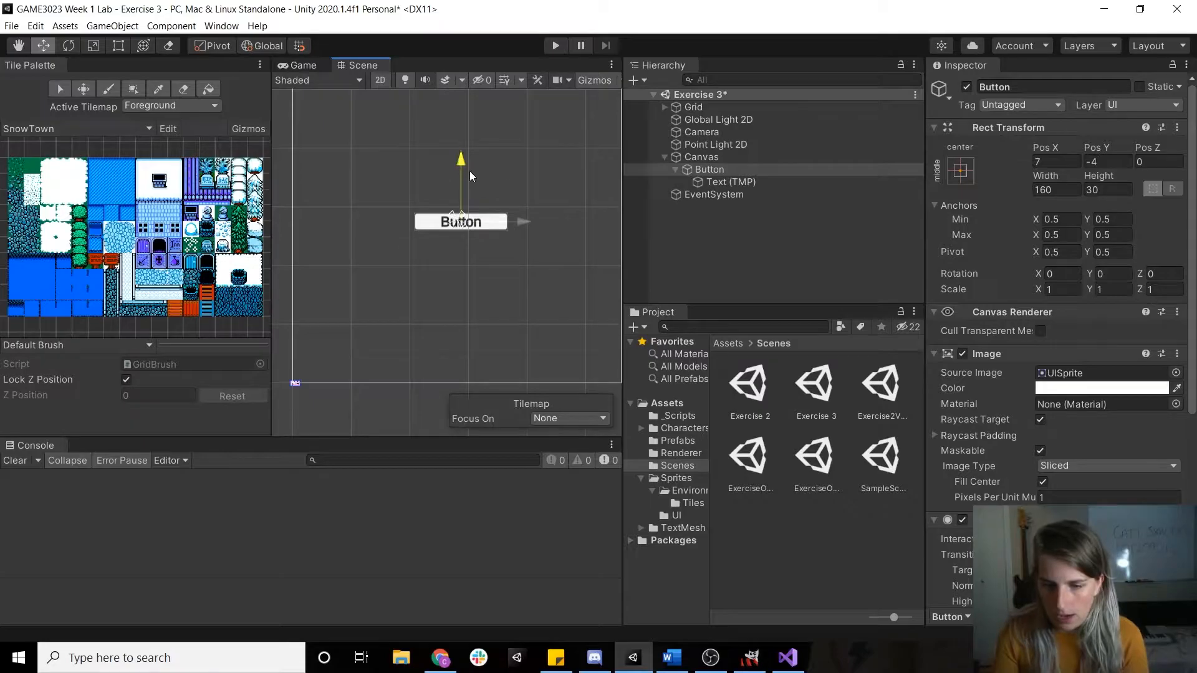
Centre the button on the canvas by setting its Pos X and Pos Y to 0
click(960, 171)
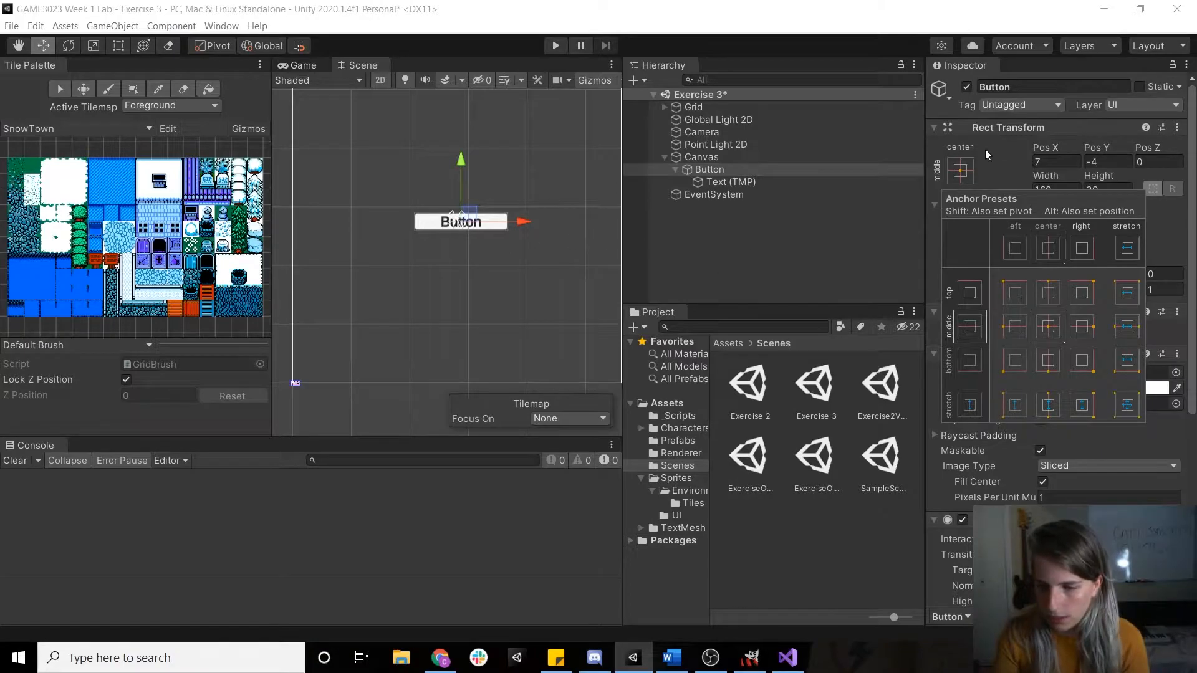
click(1056, 162)
text(0)
key(Tab)
text(0)
click(711, 158)
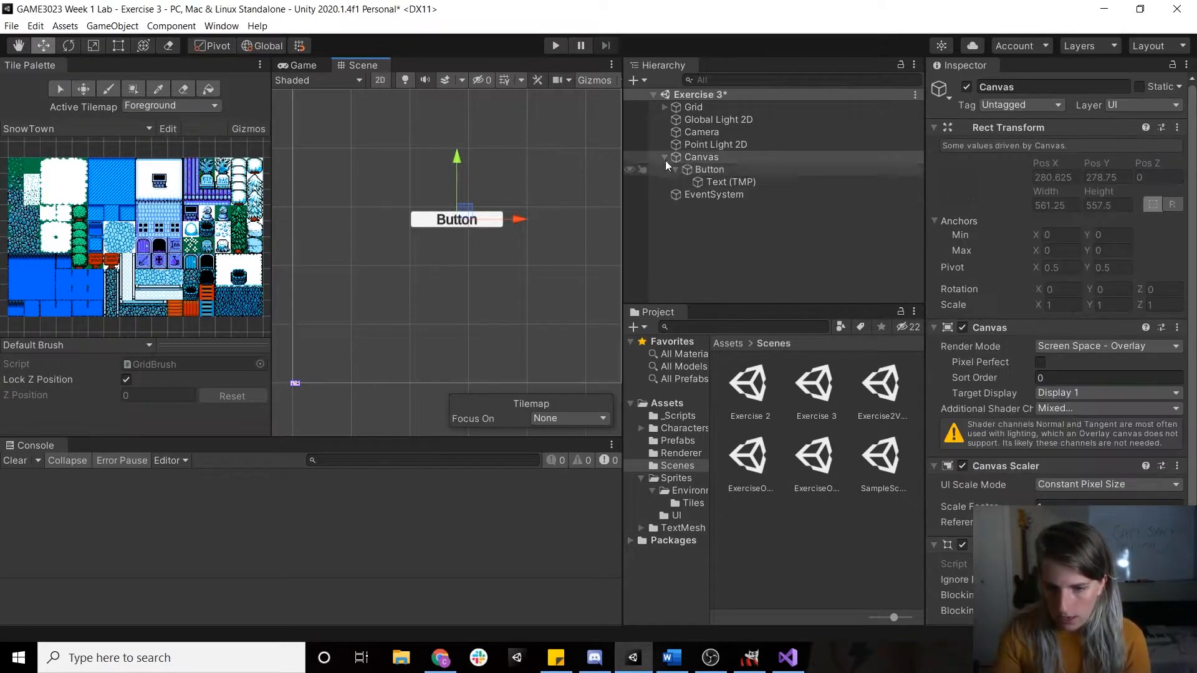
click(731, 170)
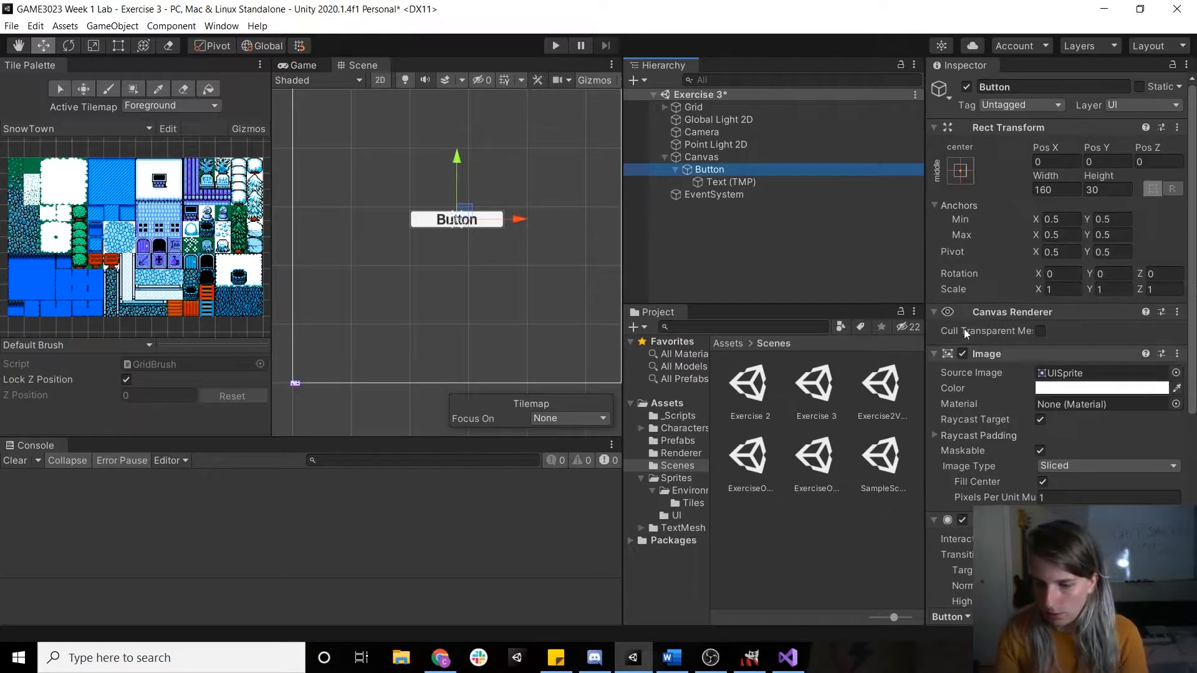
Rename the canvas button as StartButton
click(725, 169)
text(S)
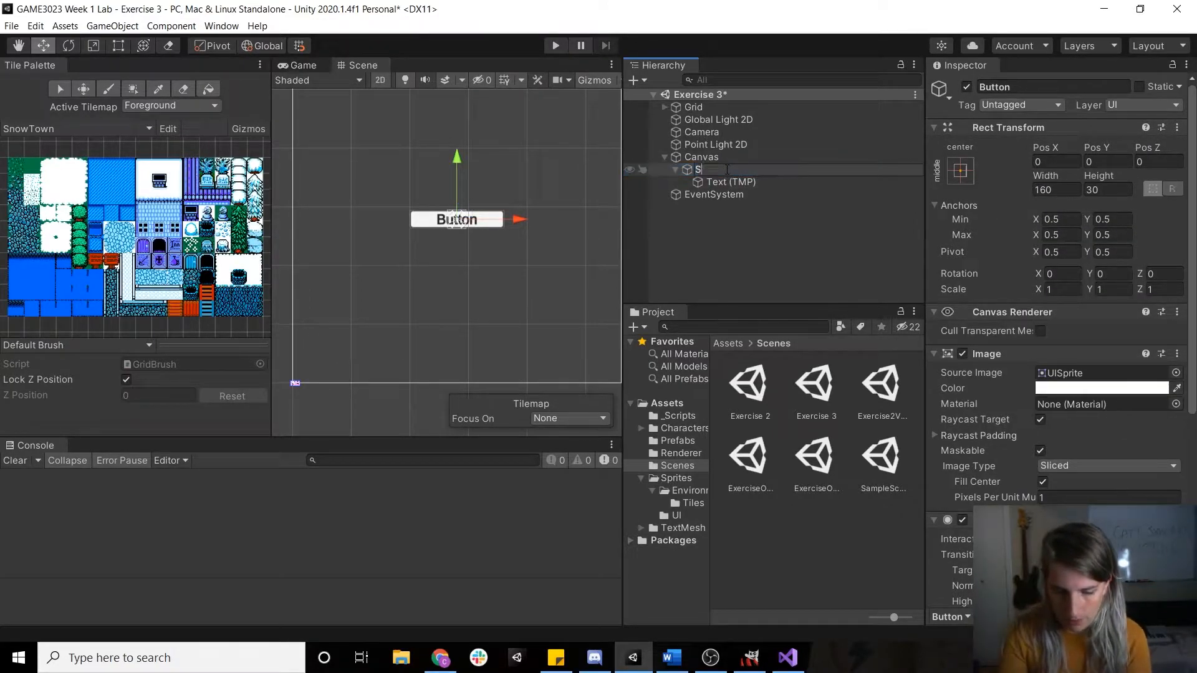
text(tartButton)
key(Return)
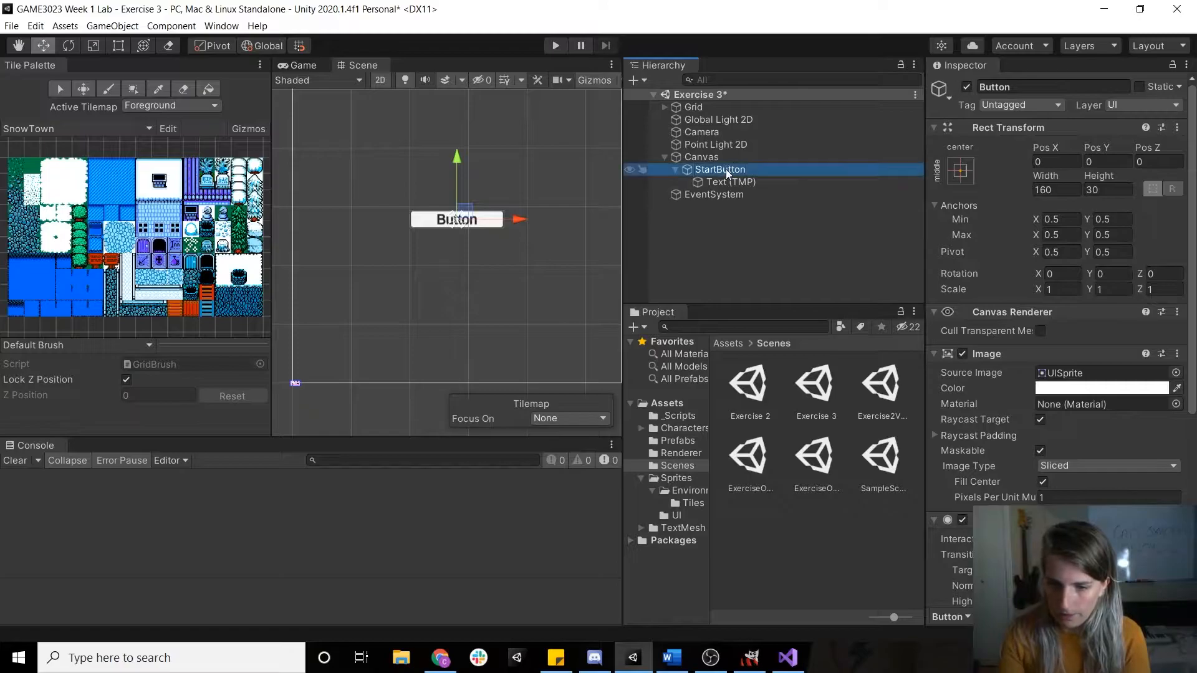
Change the StartButton's label text to "Play!"
click(734, 179)
click(1033, 429)
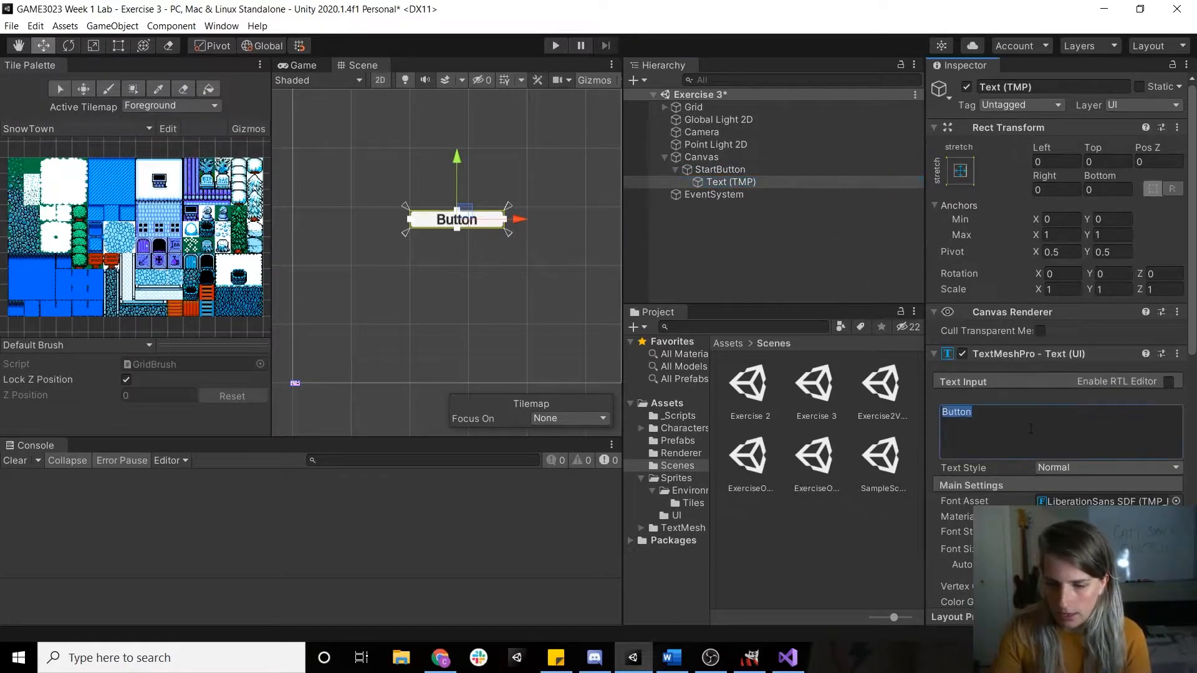
key(BackSpace)
text(Play!)
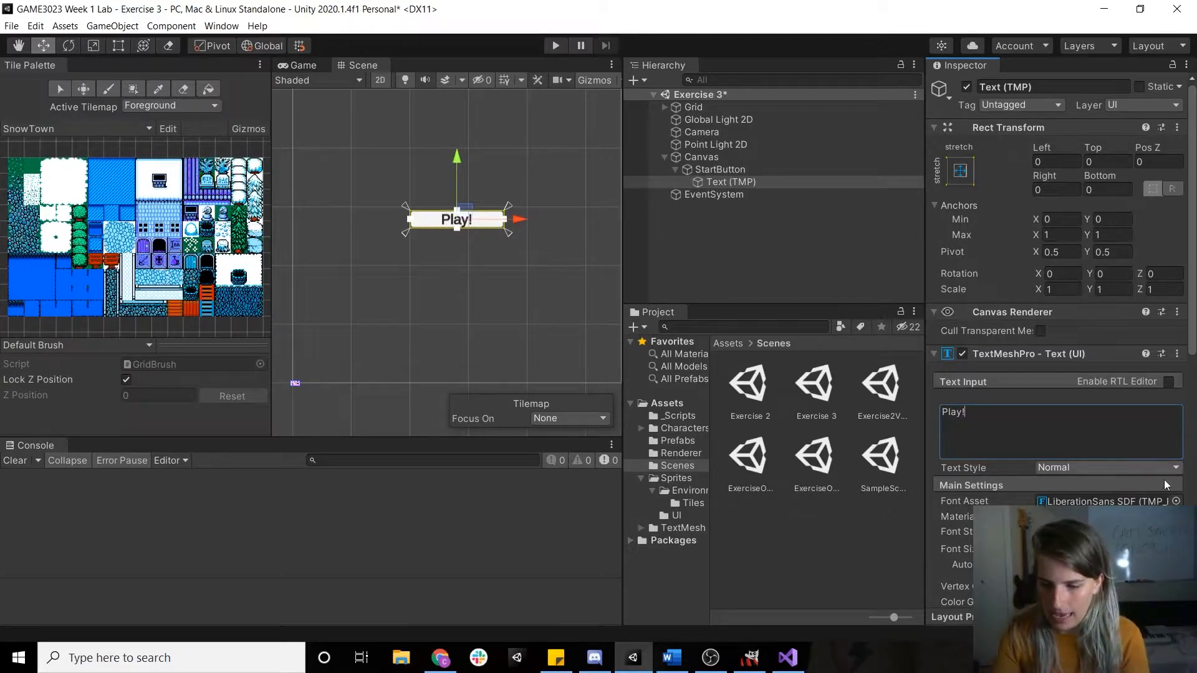
Save the scene, check the Play! button in the Game view and run the scene briefly before stopping it
click(736, 159)
click(717, 172)
click(726, 182)
click(721, 168)
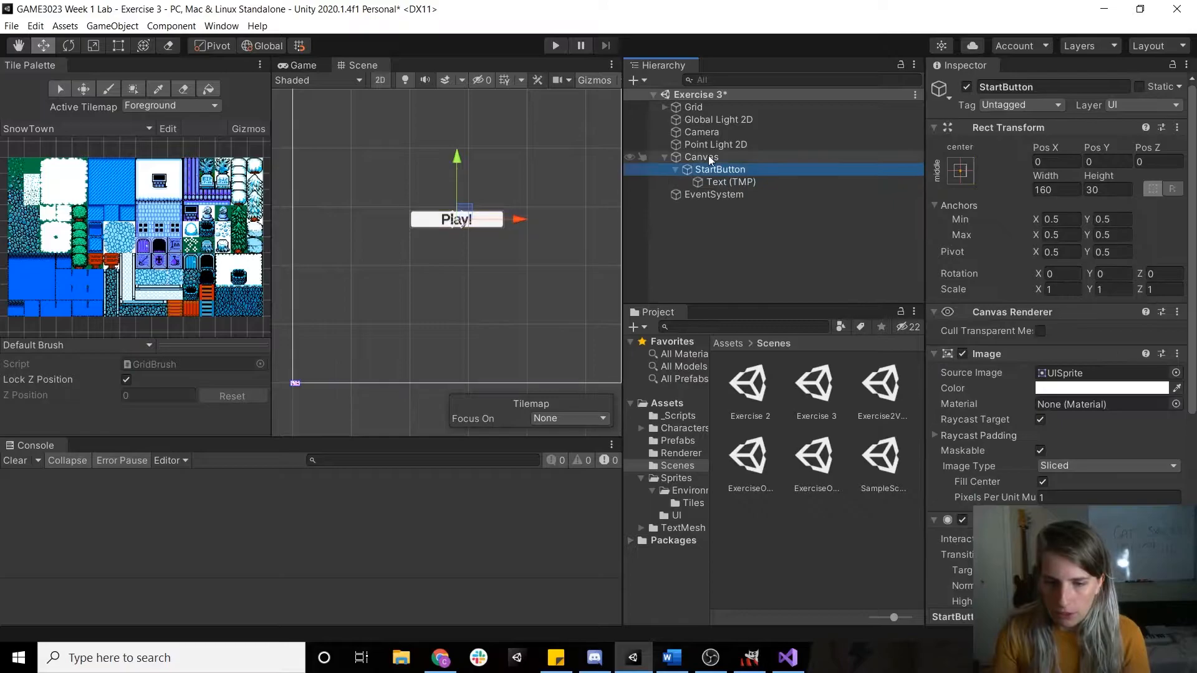
click(305, 65)
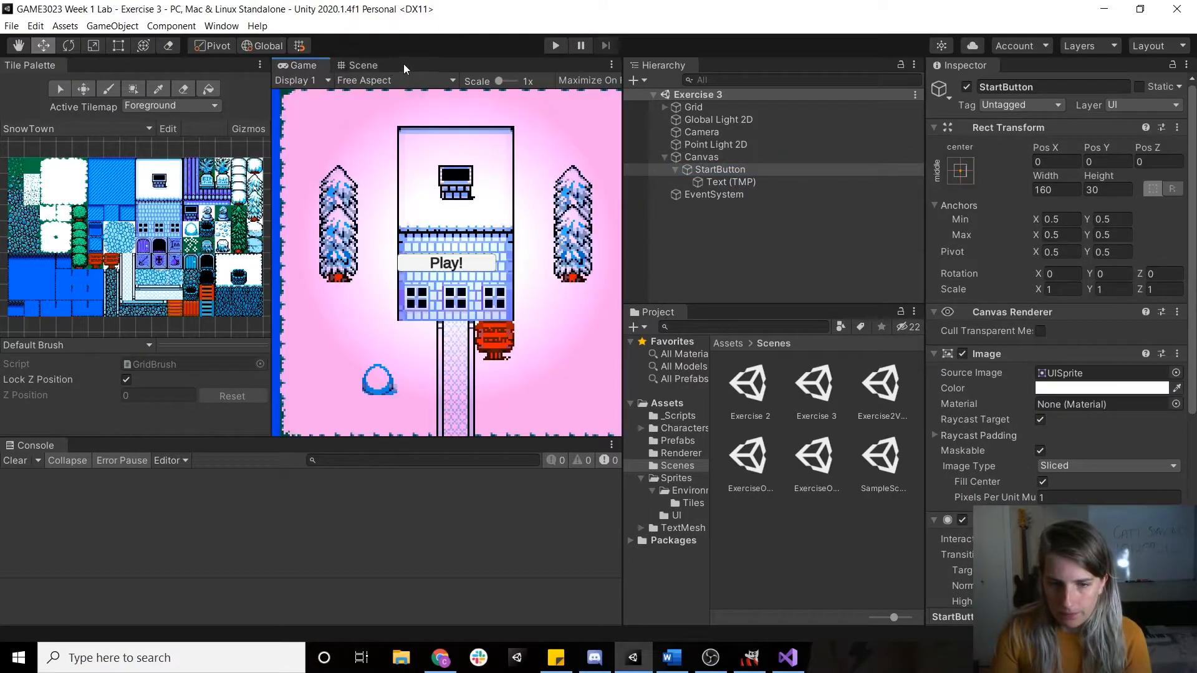
click(555, 46)
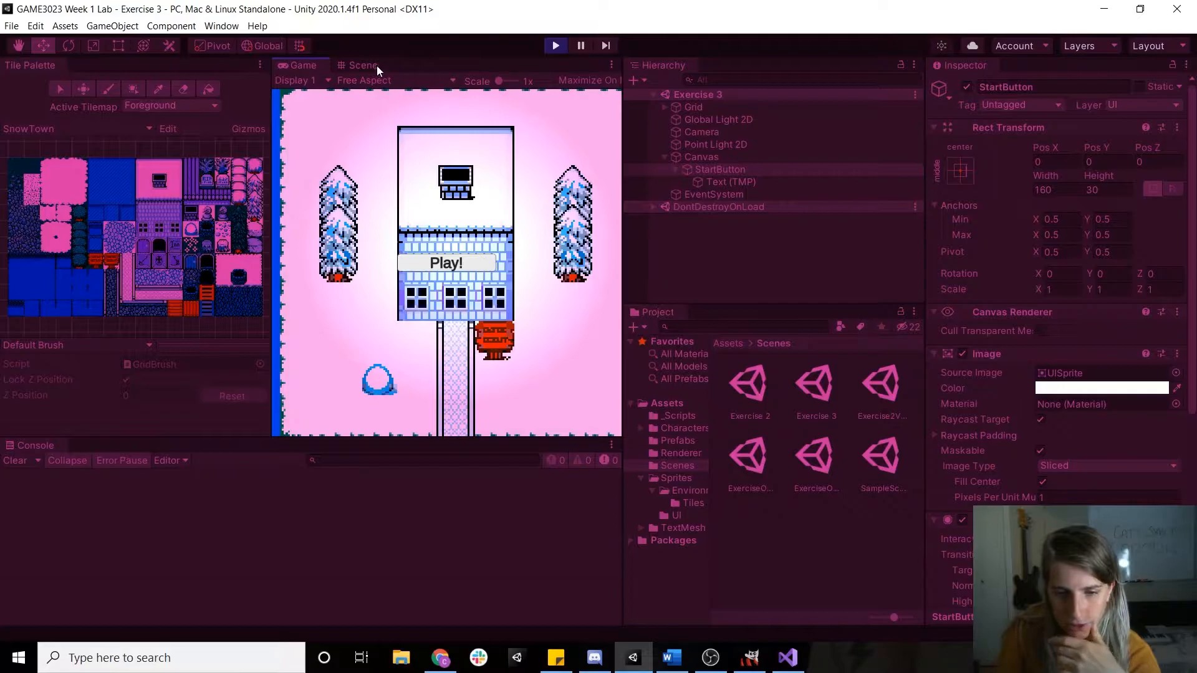
click(556, 45)
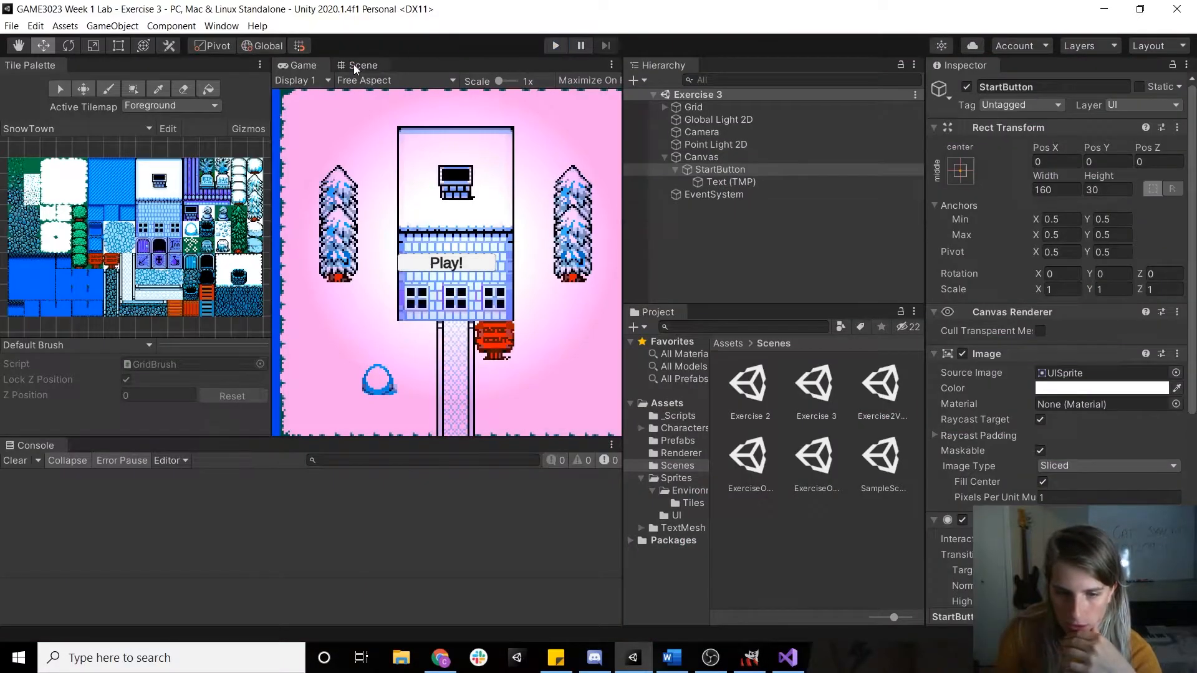
Move StartButton horizontally to Pos X 12, comparing its placement against the house in the Game view
click(357, 64)
drag(521, 220, 528, 220)
click(302, 65)
click(356, 65)
click(302, 65)
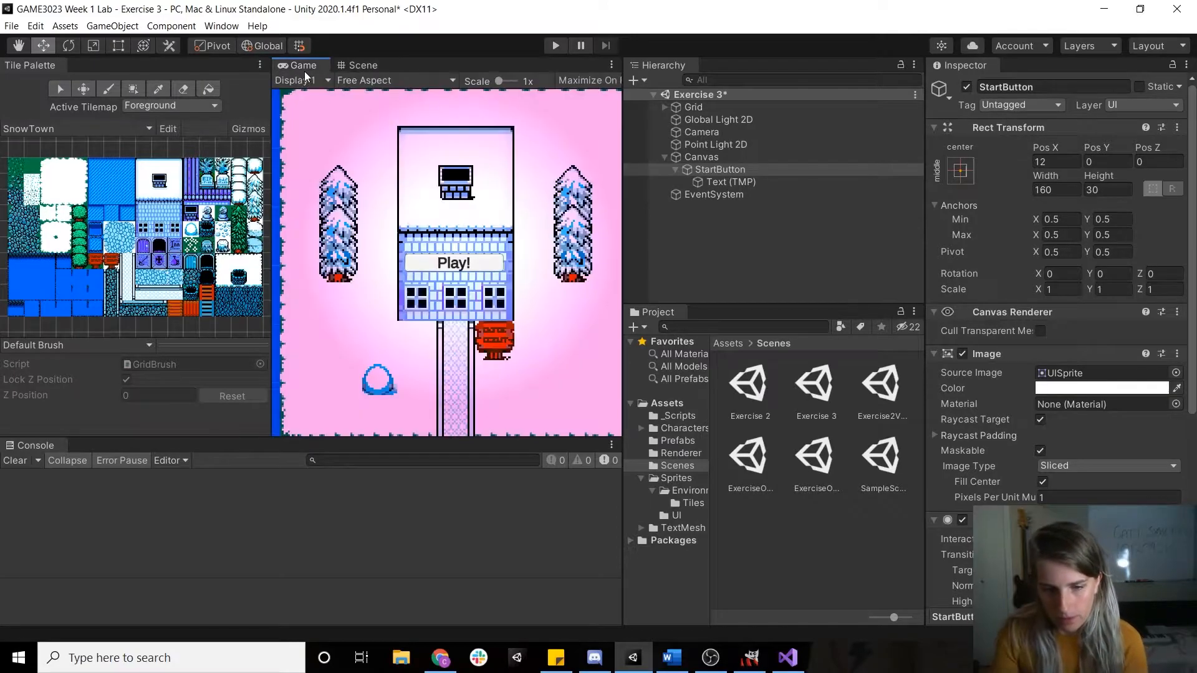
click(357, 64)
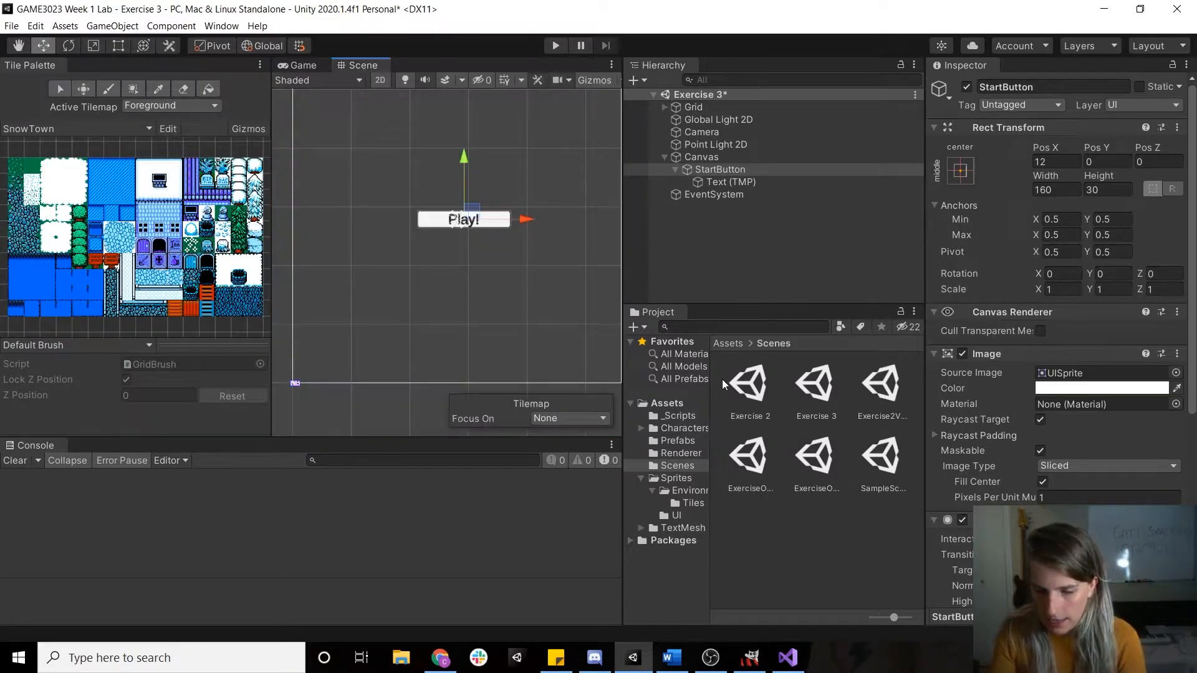
Find the SceneSwitcher script in the project's _Scripts folder and open it in Visual Studio
click(679, 480)
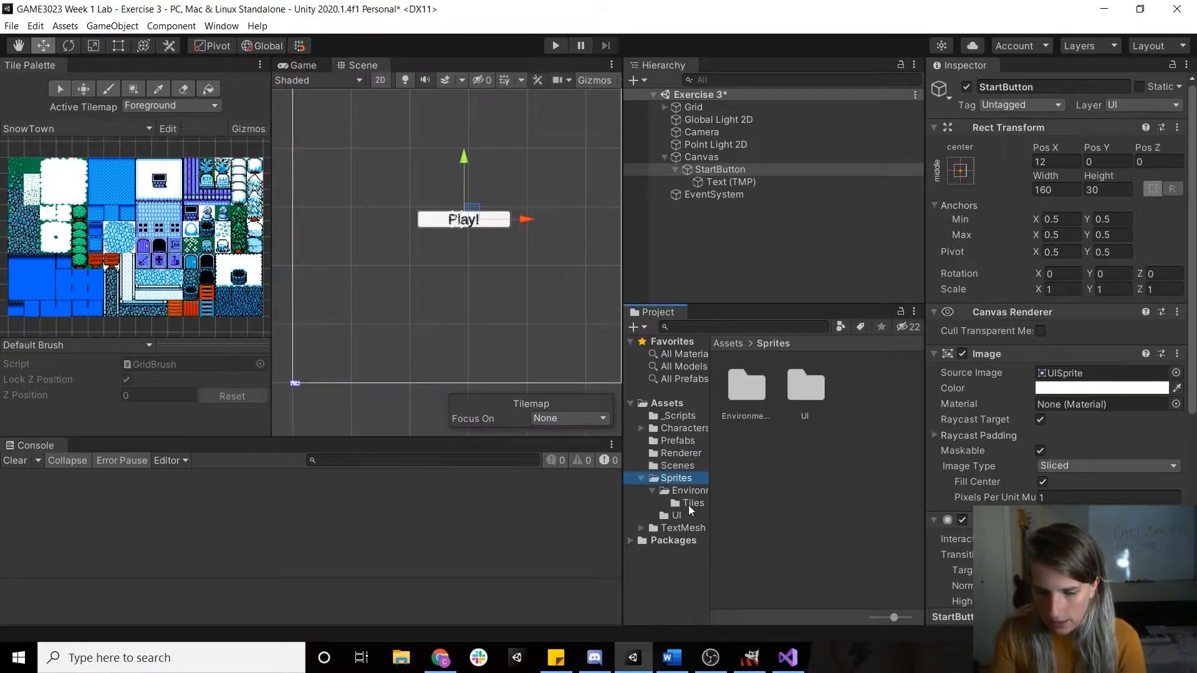
click(683, 426)
click(671, 416)
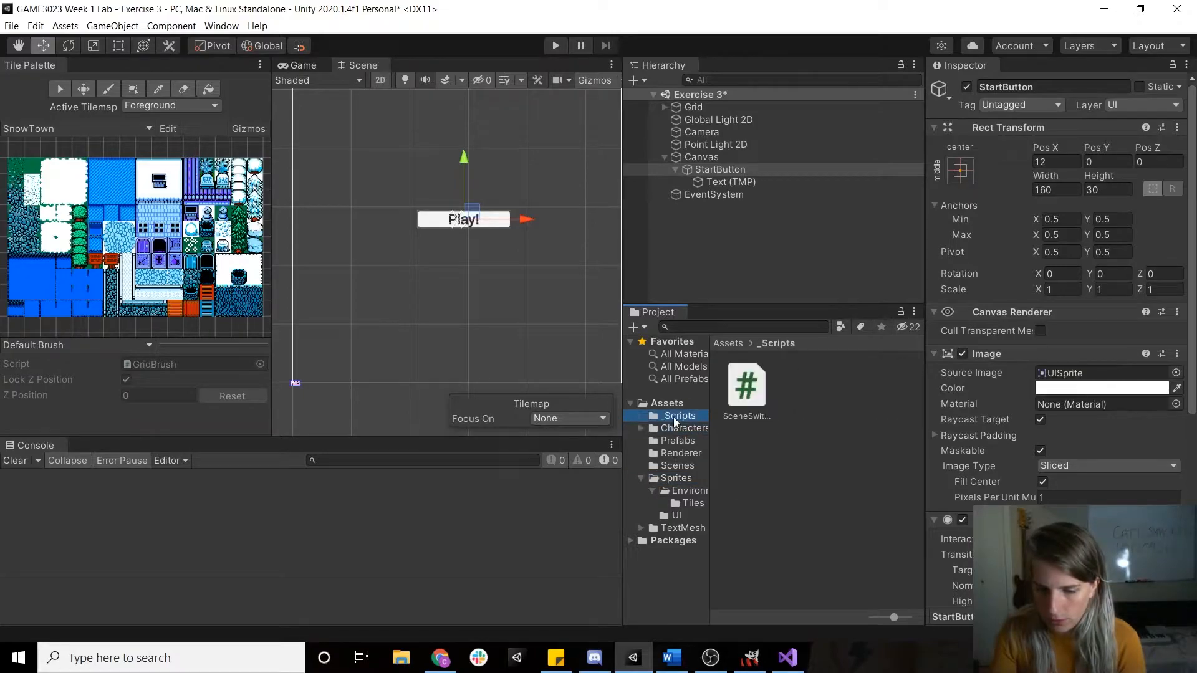
double_click(746, 386)
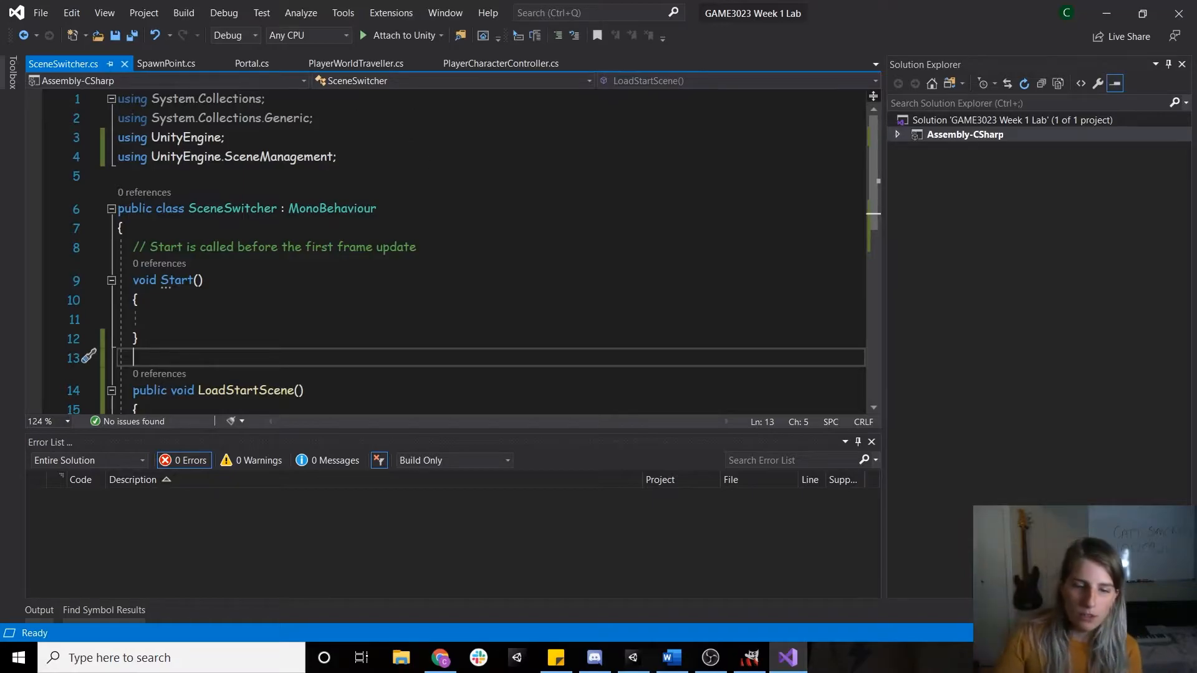
Delete the empty Start() method and its comment from the SceneSwitcher class and save the script
scroll(383, 152, down, 2)
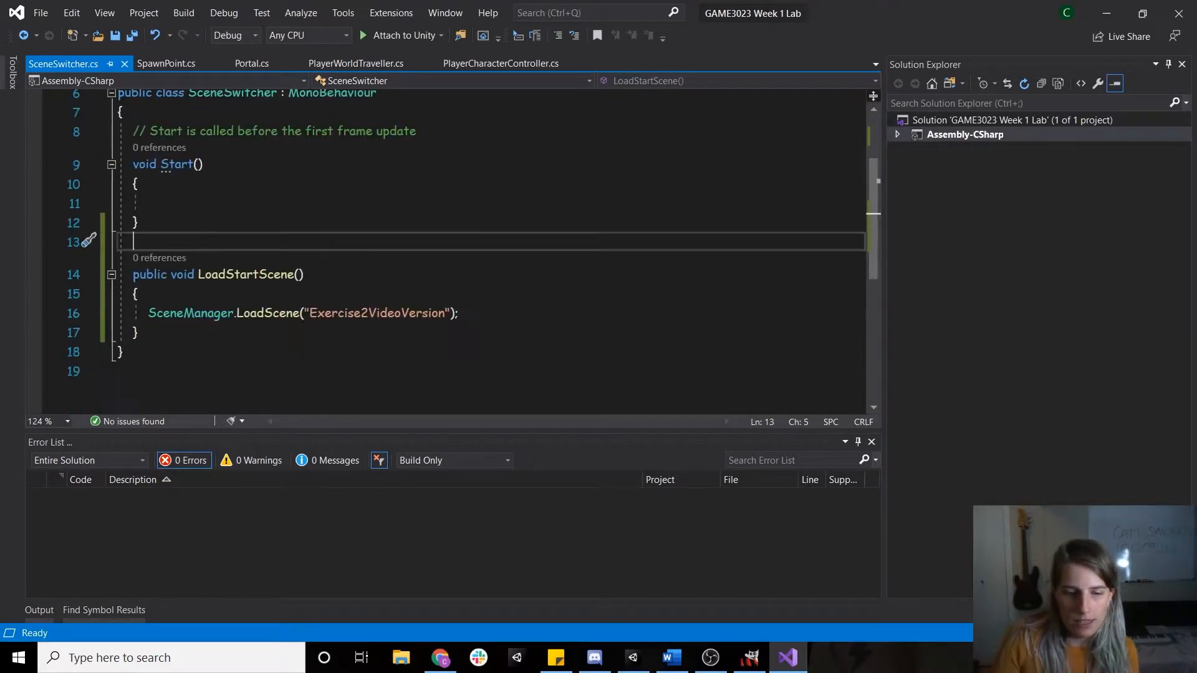
scroll(383, 153, up, 1)
drag(156, 293, 96, 200)
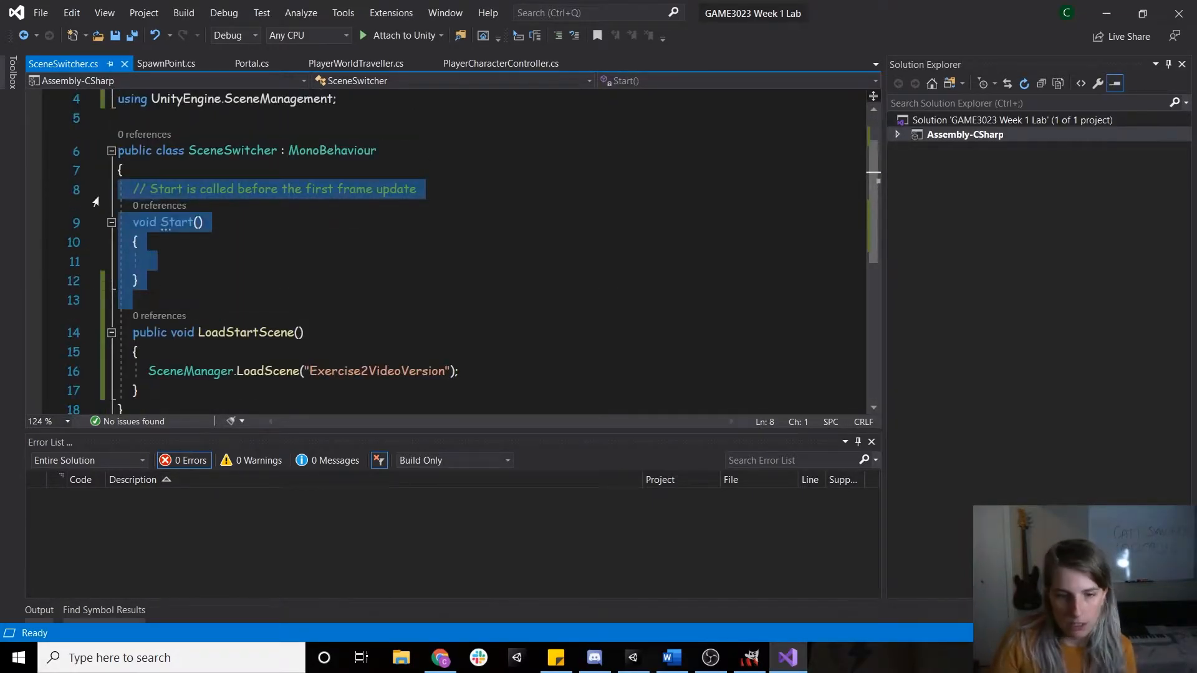
key(BackSpace)
key(BackSpace)
scroll(372, 280, up, 1)
key(ctrl+s)
Examine the UnityEngine.SceneManagement using directive and the LoadStartScene method with its SceneManager.LoadScene call and scene name argument
click(314, 161)
drag(412, 155, 115, 157)
click(339, 157)
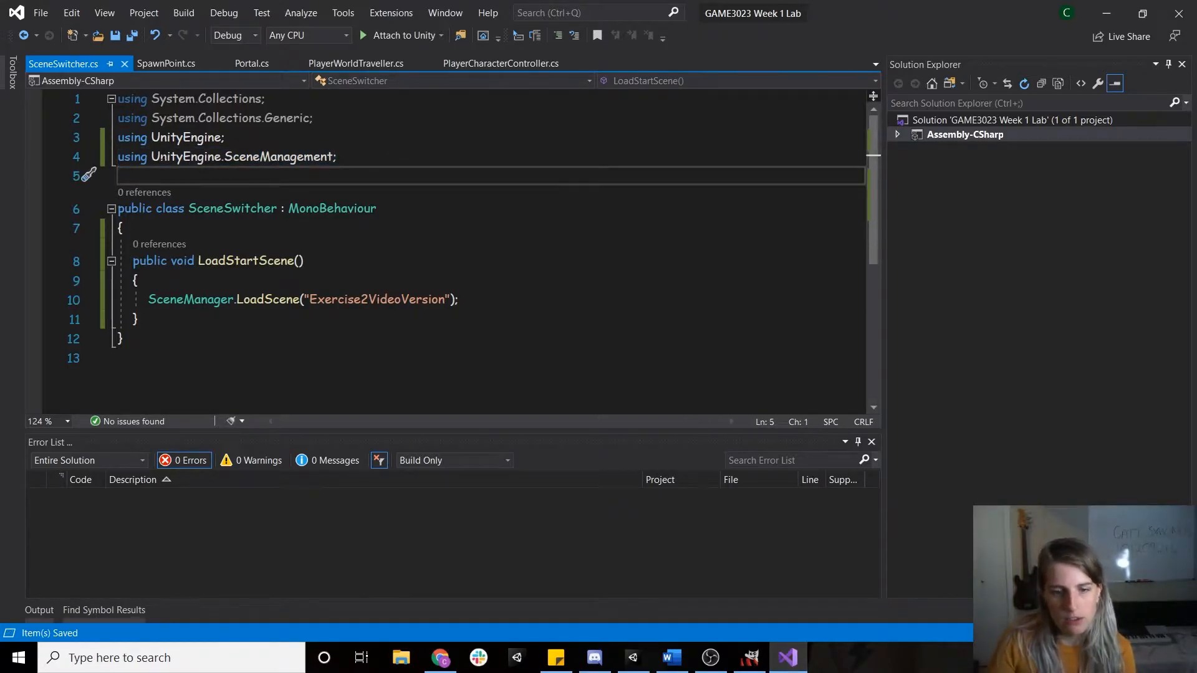
click(229, 156)
click(332, 156)
click(423, 232)
drag(133, 260, 138, 319)
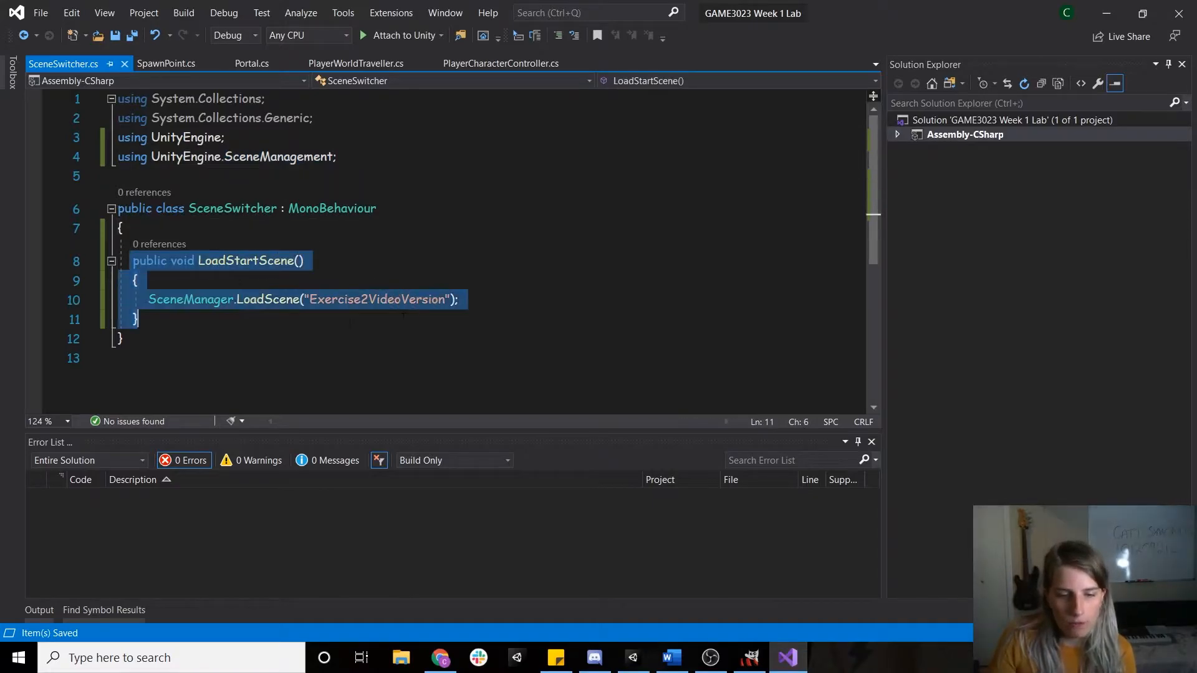
click(138, 320)
drag(304, 261, 199, 260)
key(Up)
drag(148, 299, 445, 301)
click(265, 358)
click(301, 299)
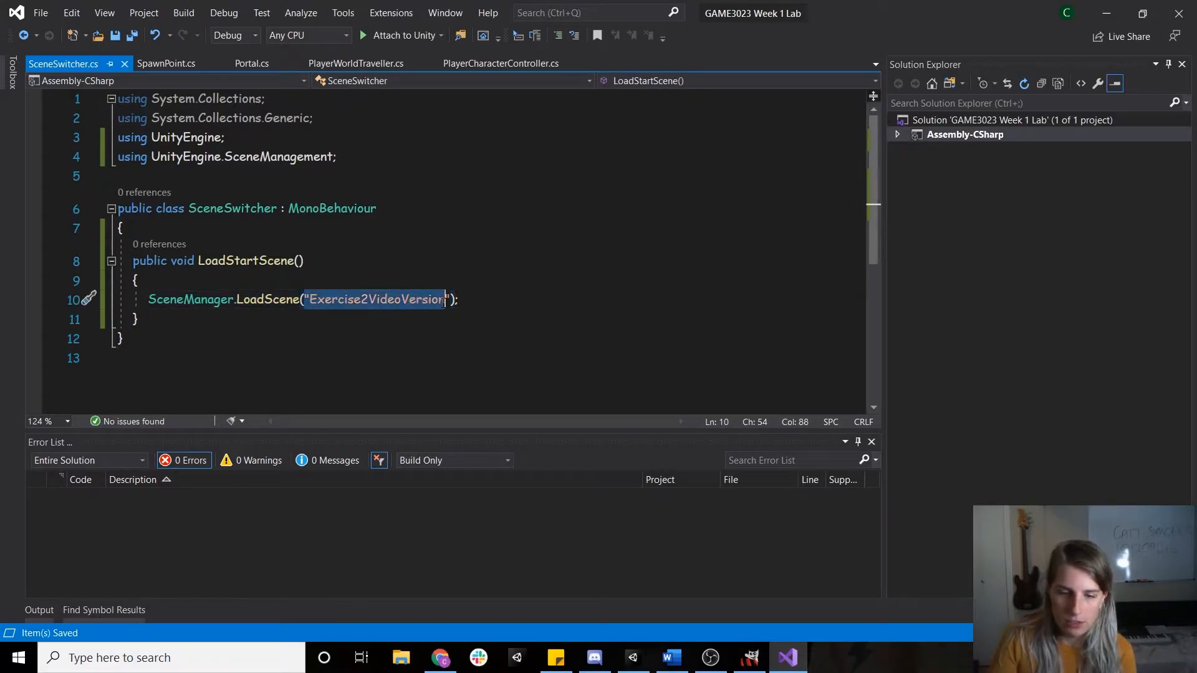
click(432, 299)
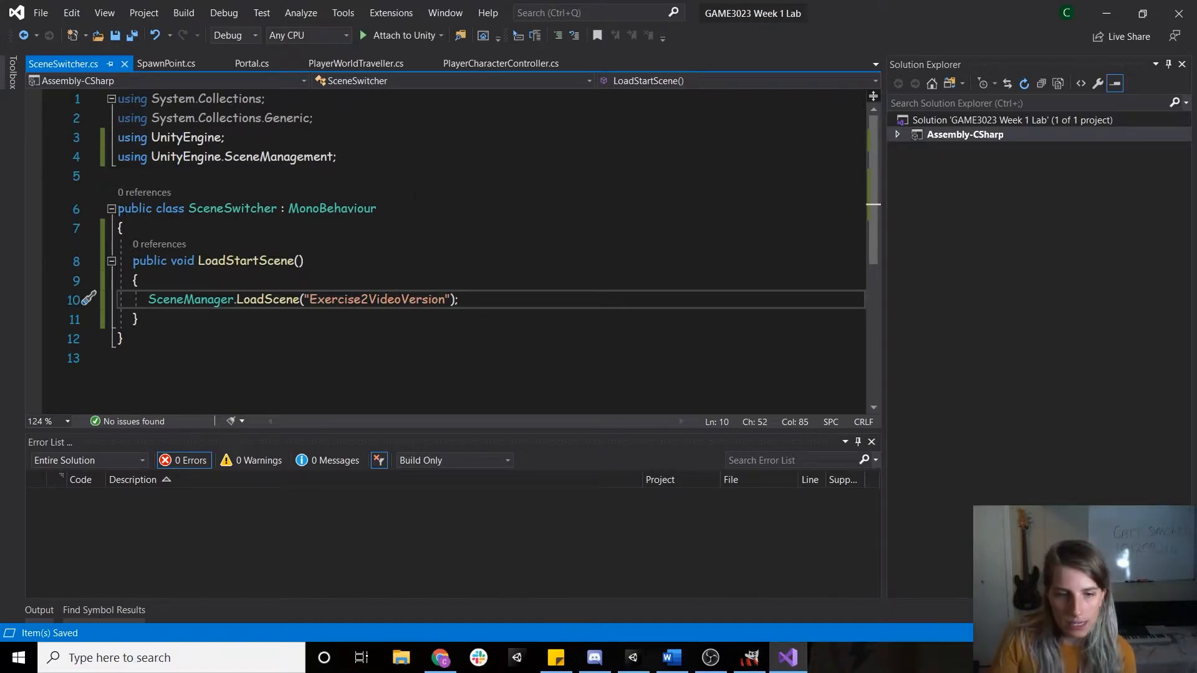
Return to Unity, create an empty GameObject, attach the SceneSwitcher script to it and name it SceneSwitcher
click(1106, 13)
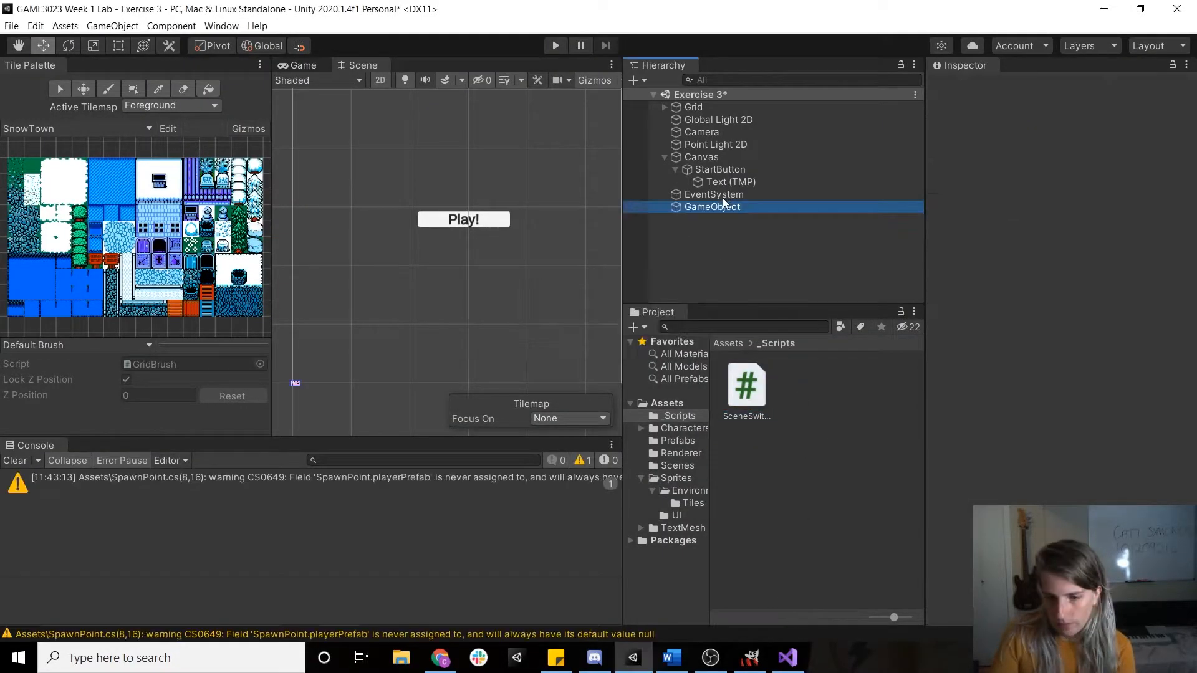
drag(749, 390, 719, 207)
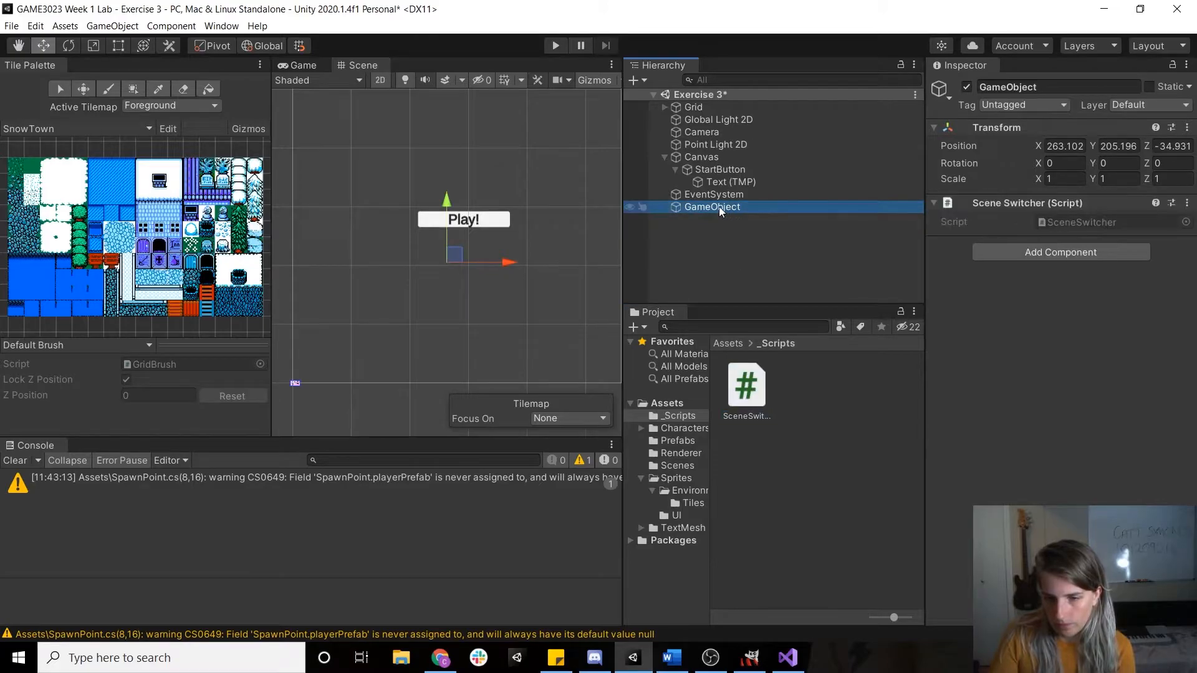
click(719, 207)
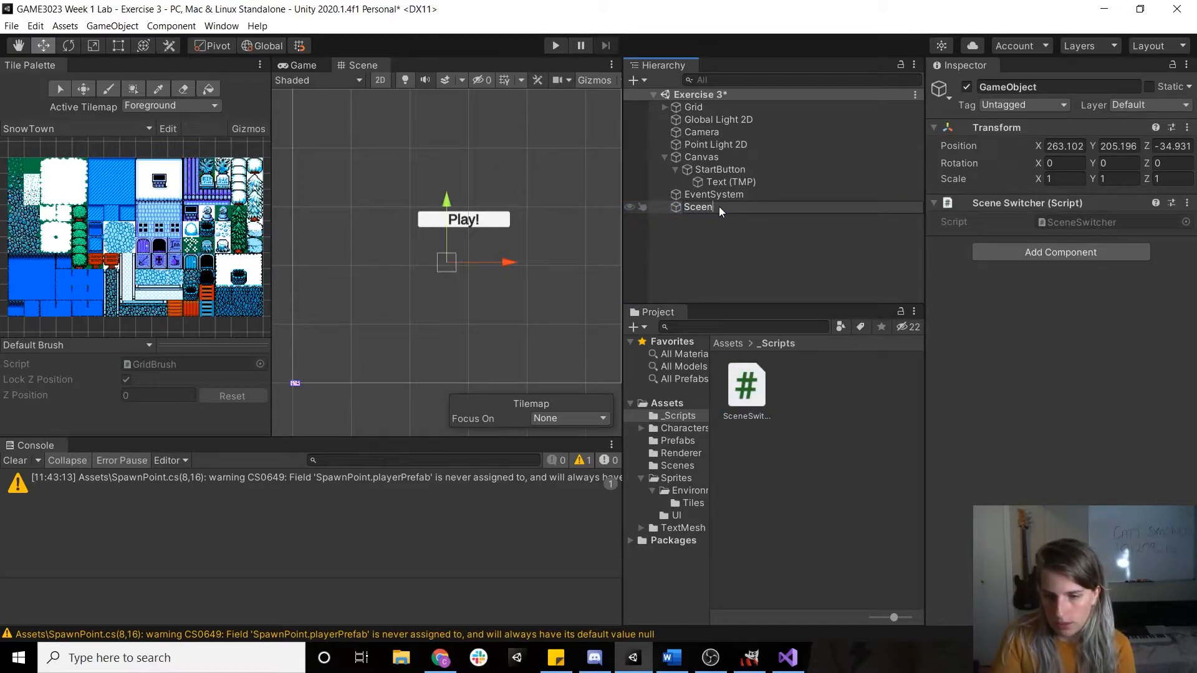
text(SceneSwitc)
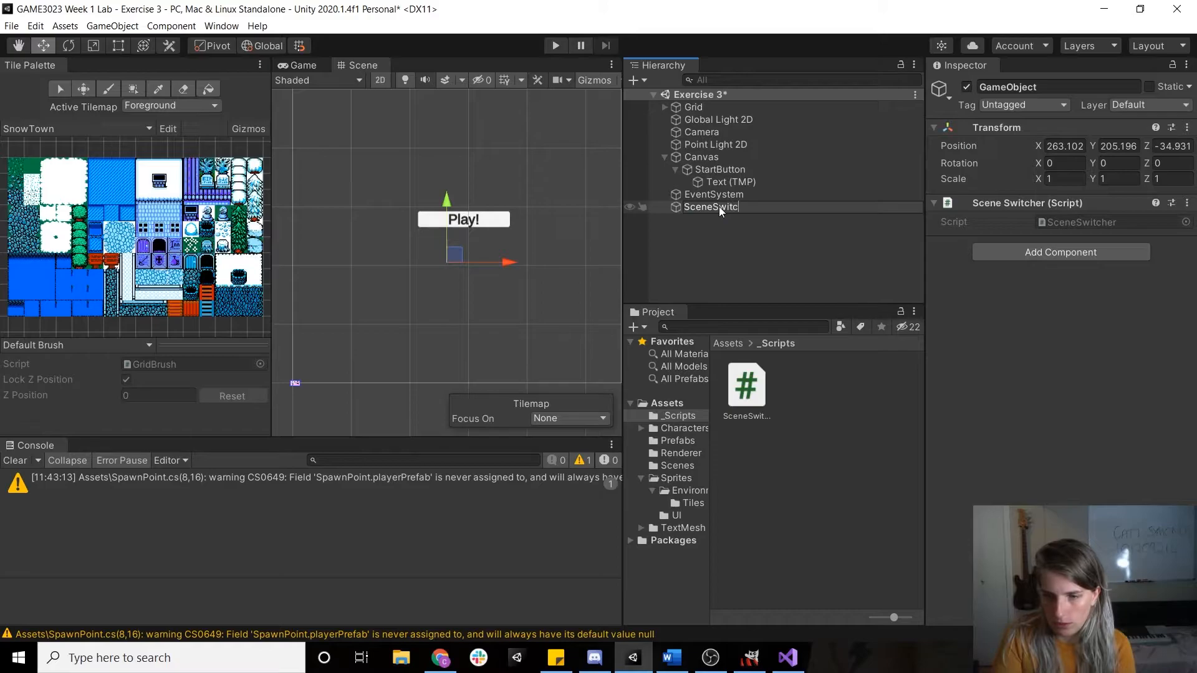
text(her)
key(Return)
Reset the SceneSwitcher object's position to 0, 0, 0 and locate it beside the tilemap in the Scene view
right_click(1055, 131)
click(1060, 133)
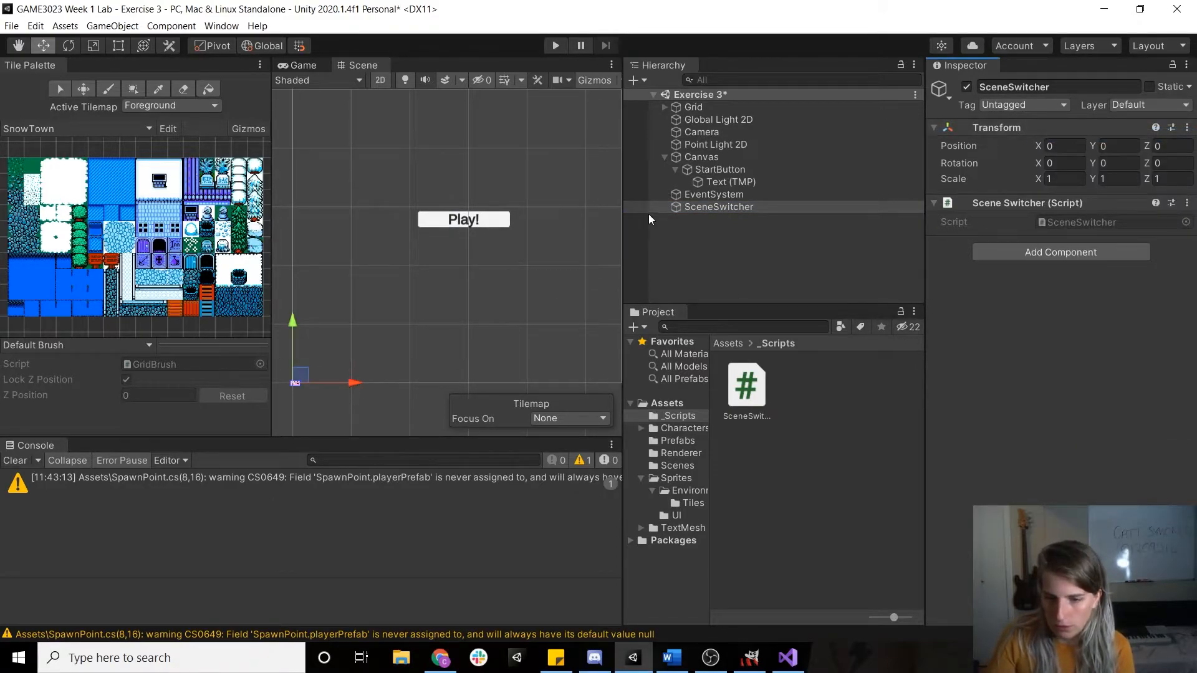
scroll(398, 342, up, 5)
middle_drag(410, 311, 645, 192)
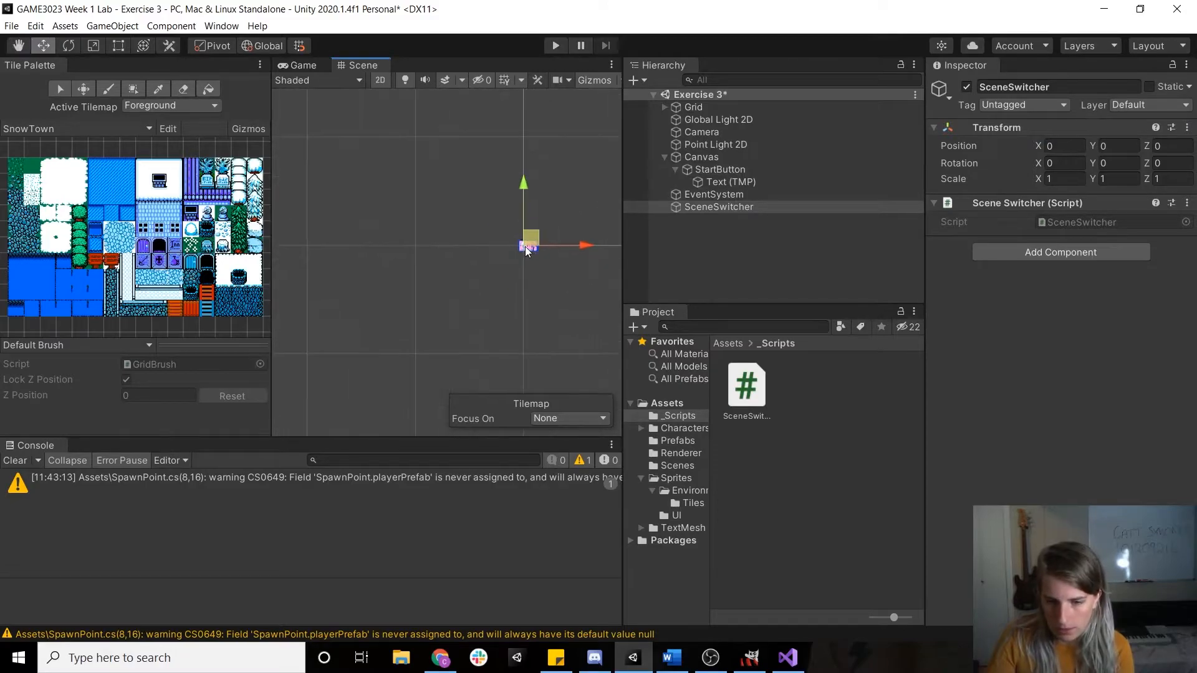
scroll(537, 244, up, 8)
middle_drag(521, 165, 500, 94)
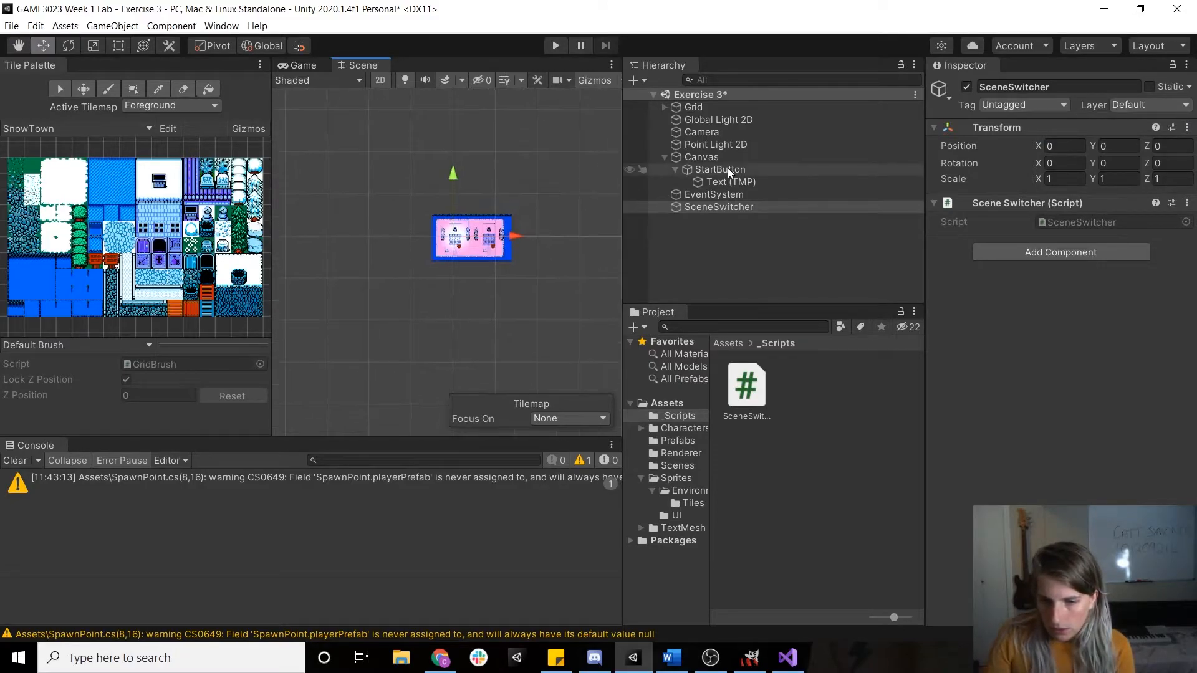
Add an On Click event to StartButton that calls SceneSwitcher.LoadStartScene on the SceneSwitcher object, and save the scene
click(720, 169)
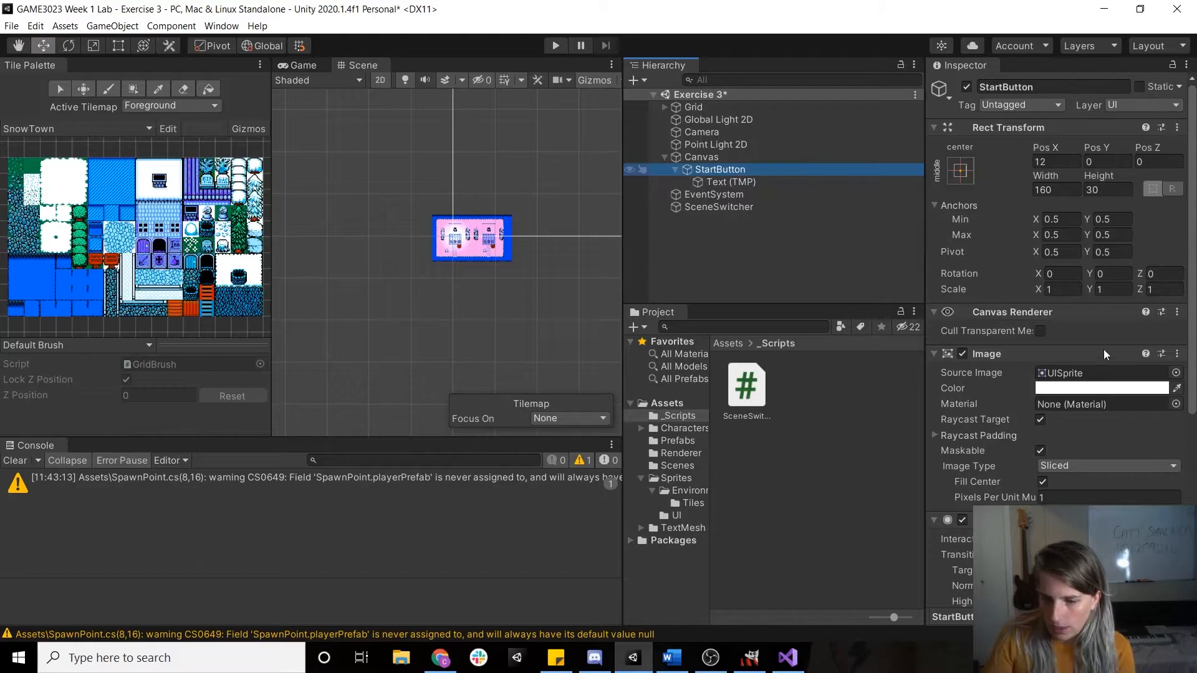
scroll(1078, 357, down, 5)
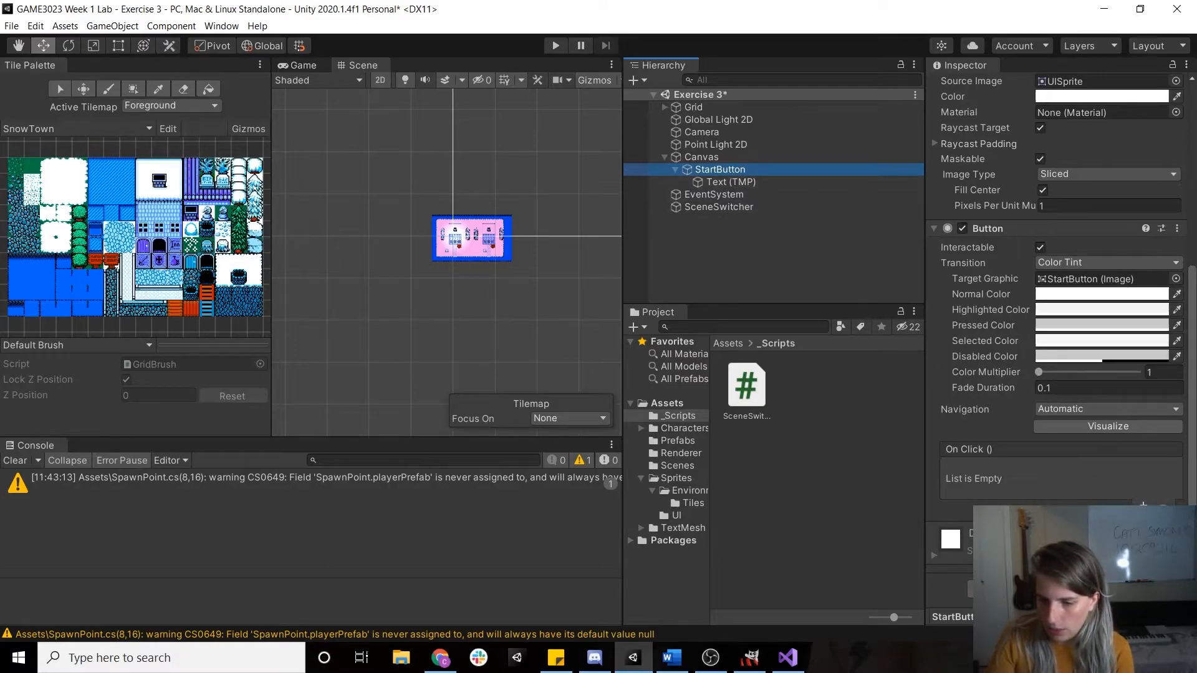
click(1143, 503)
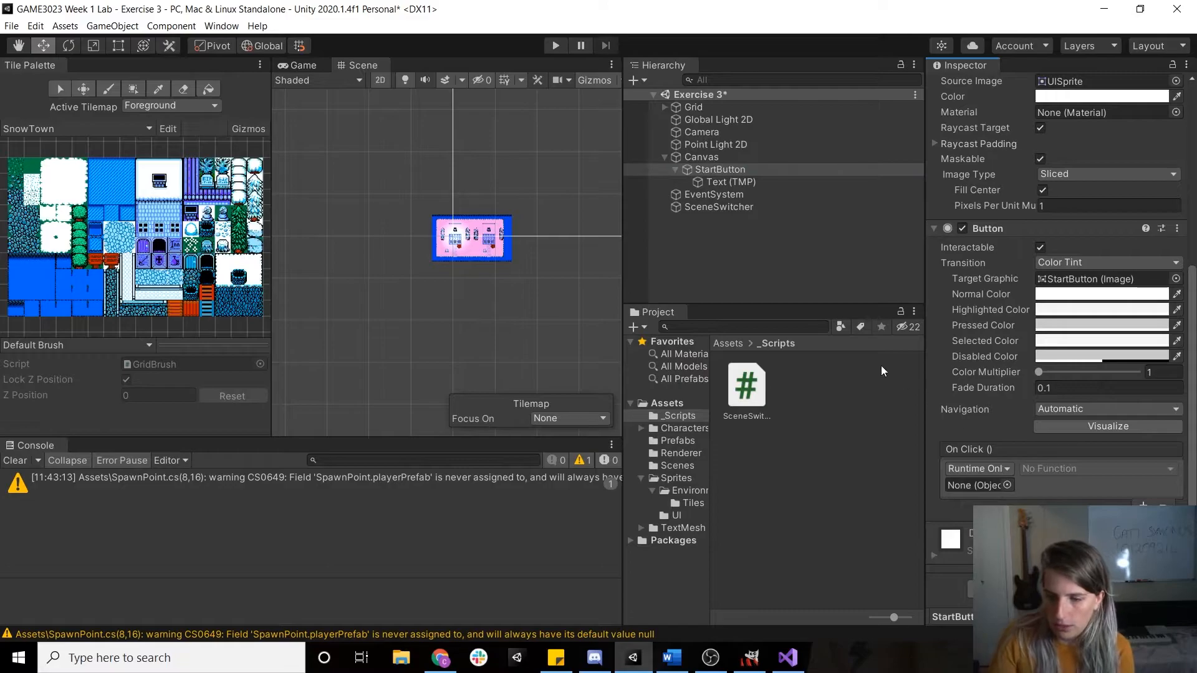
drag(697, 208, 991, 485)
click(1054, 469)
mouse_move(1060, 530)
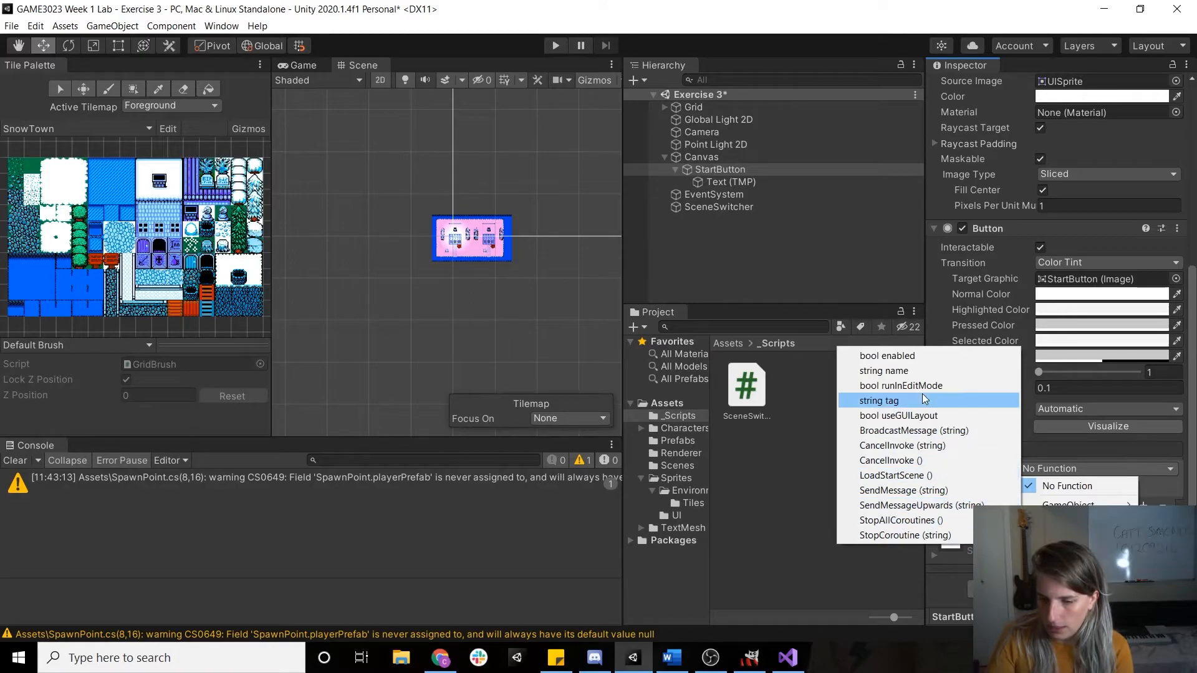
click(917, 475)
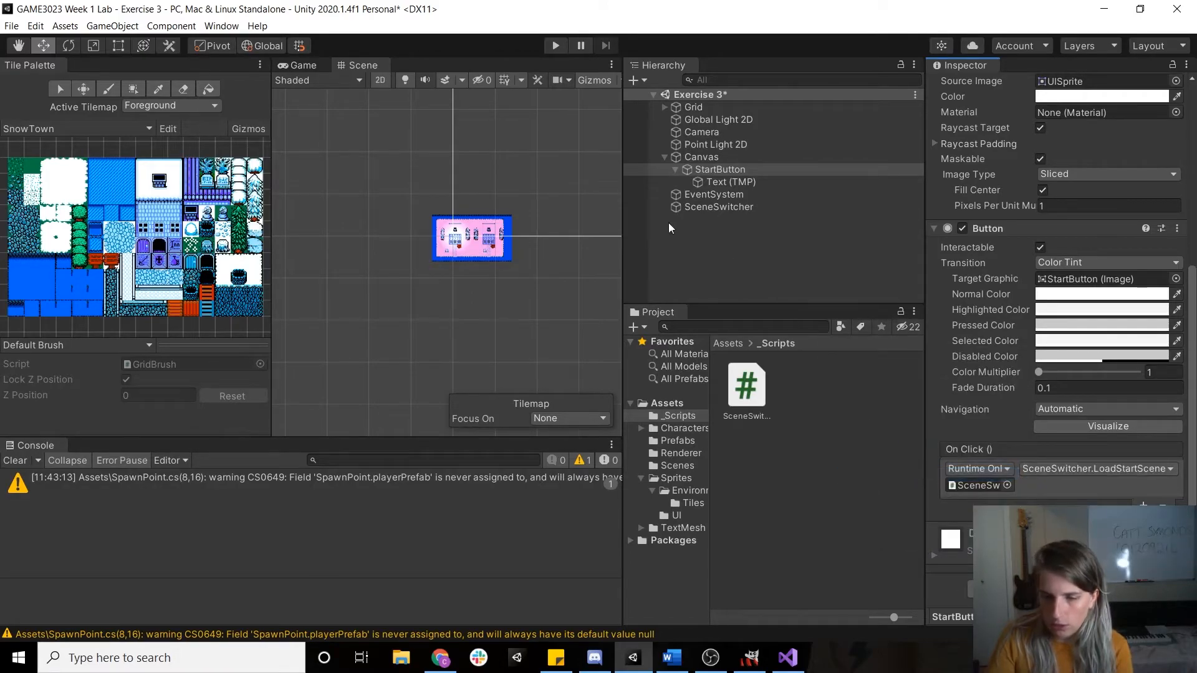
key(ctrl+s)
Check in the Build Settings that Exercise2VideoVersion is among the scenes in the build
click(11, 26)
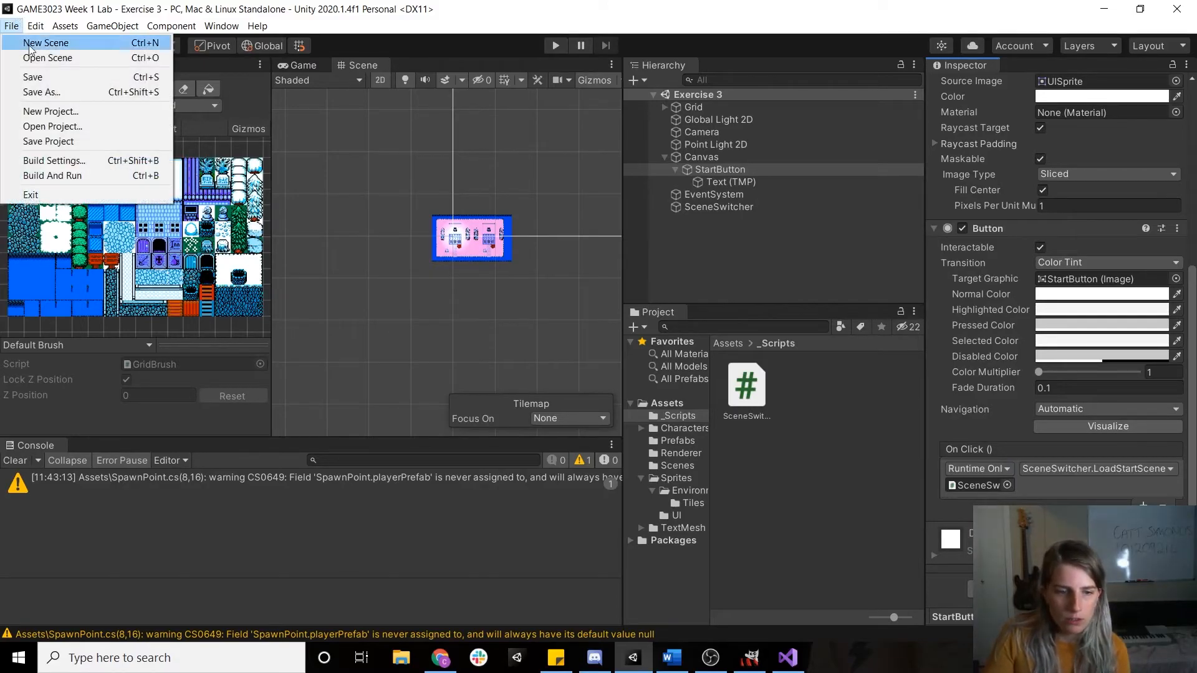
click(53, 161)
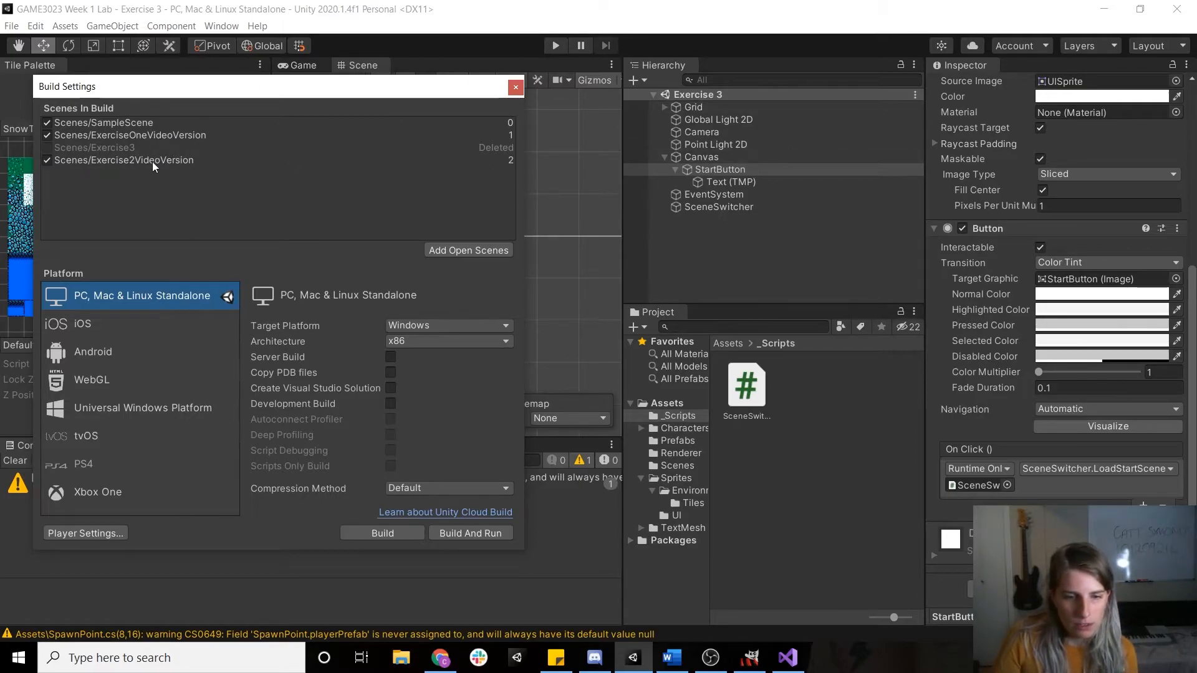
click(515, 87)
Run the scene and test the Play! button's scene switch in the Game view
click(551, 50)
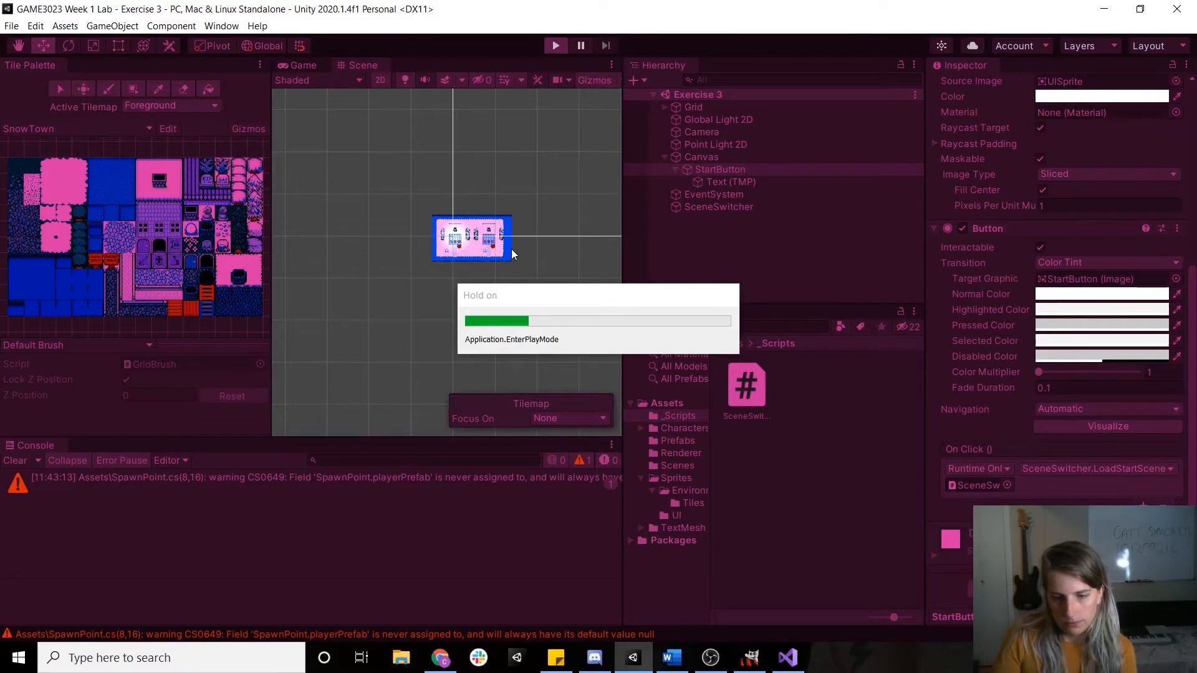
click(473, 259)
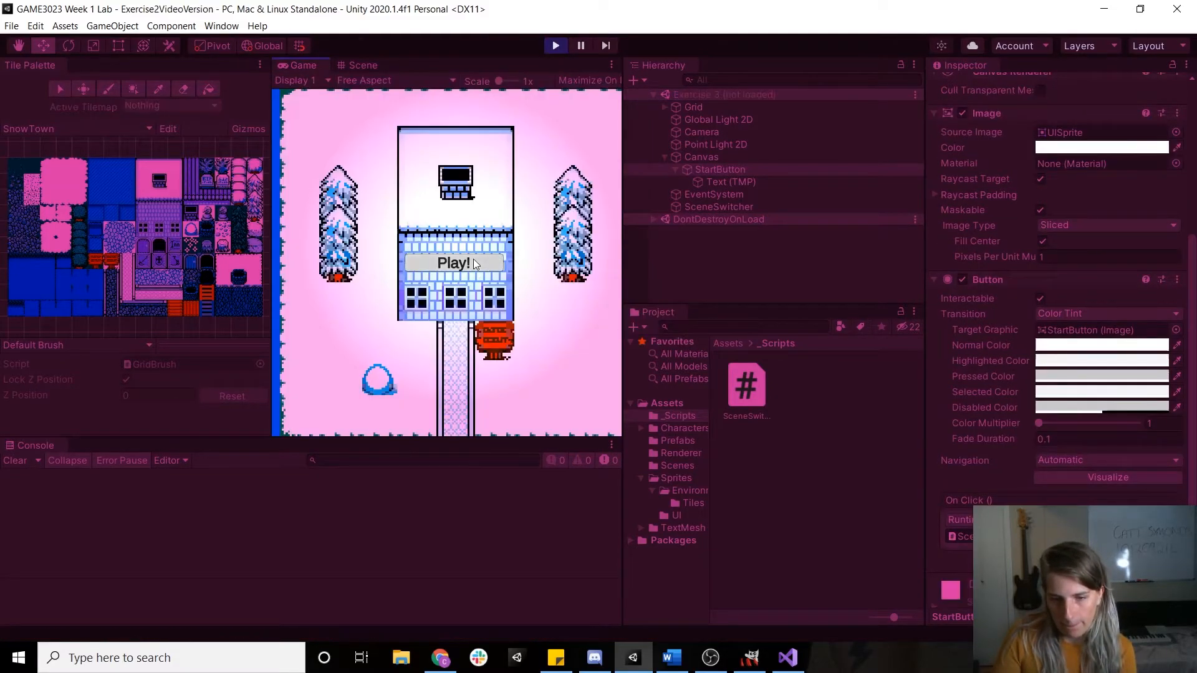
Test the movement controls in the running game and stop play mode
key(w)
key(a)
key(s)
click(556, 48)
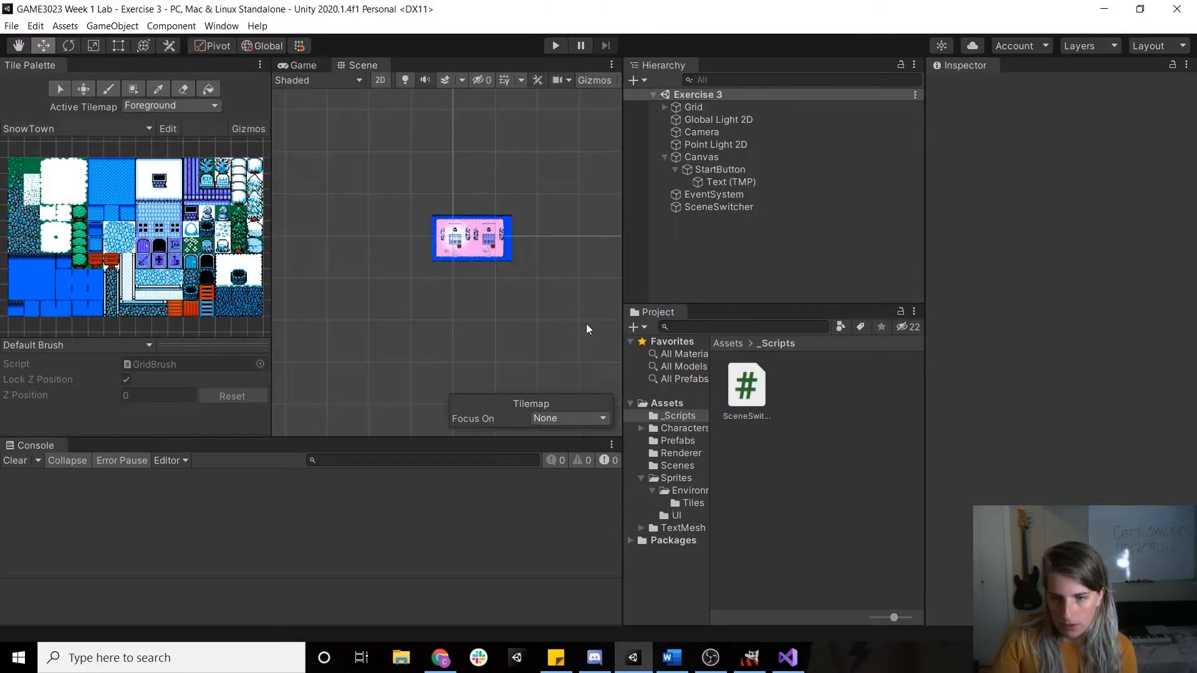
Assign the raccoonButt 1 sprite from the Sprites/UI folder as StartButton's source image
scroll(451, 180, up, 8)
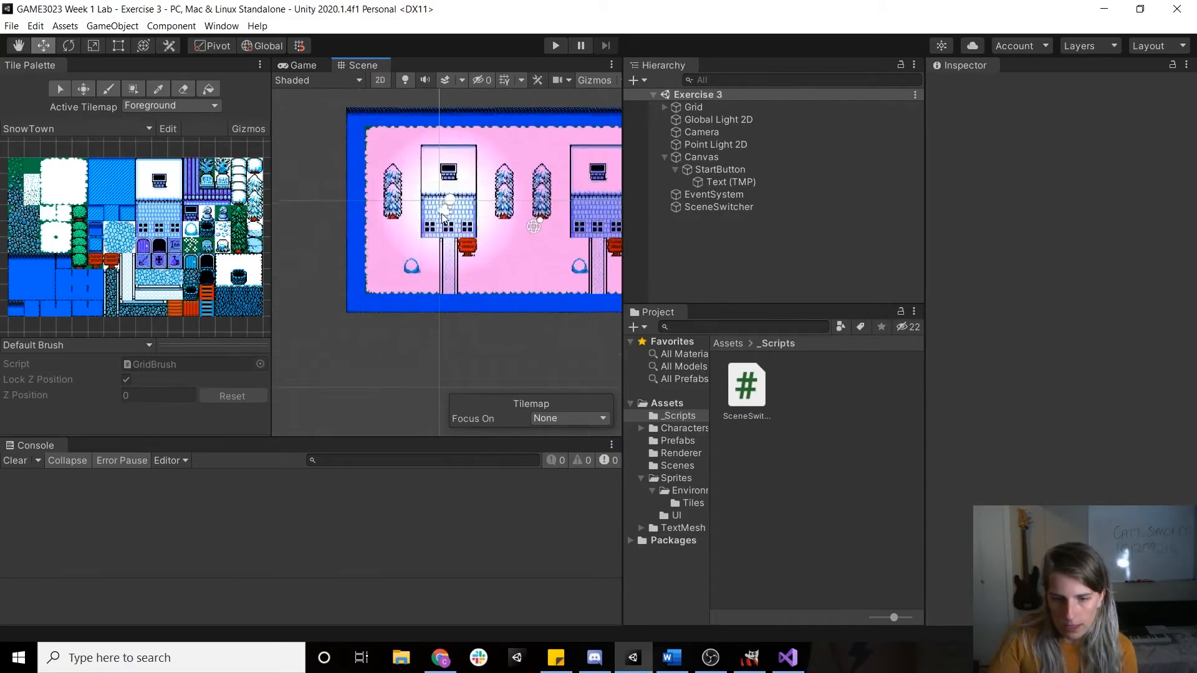
scroll(498, 187, down, 5)
middle_drag(581, 107, 572, 187)
middle_drag(478, 155, 389, 179)
click(746, 174)
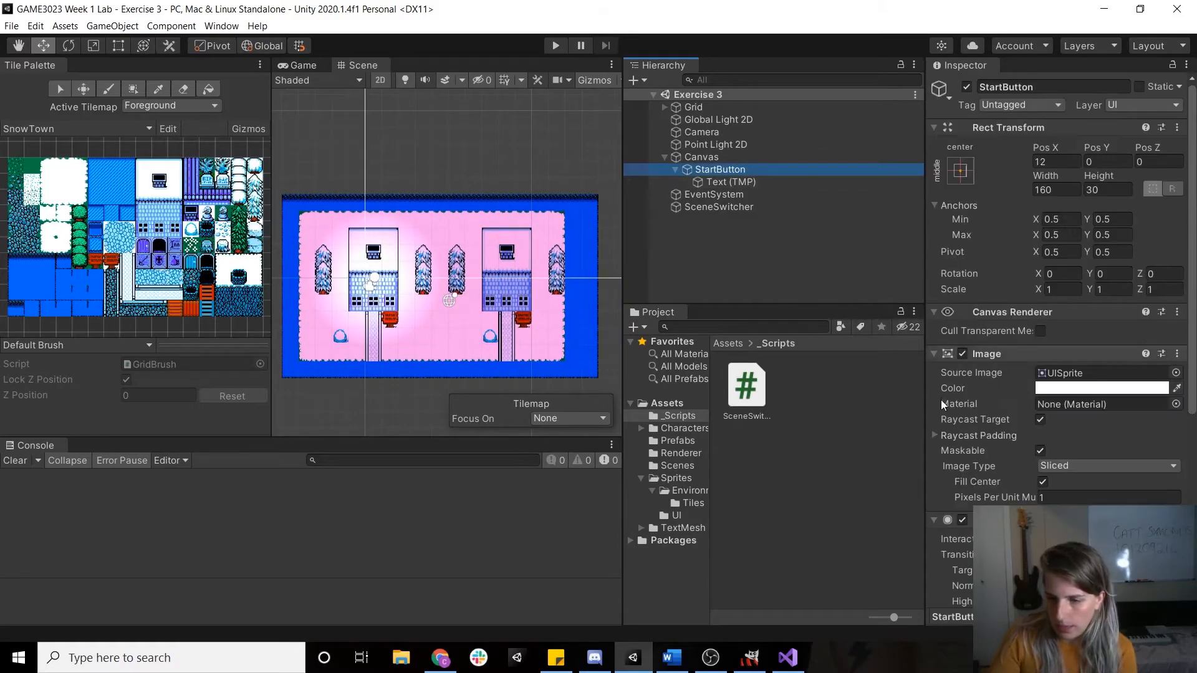
click(681, 516)
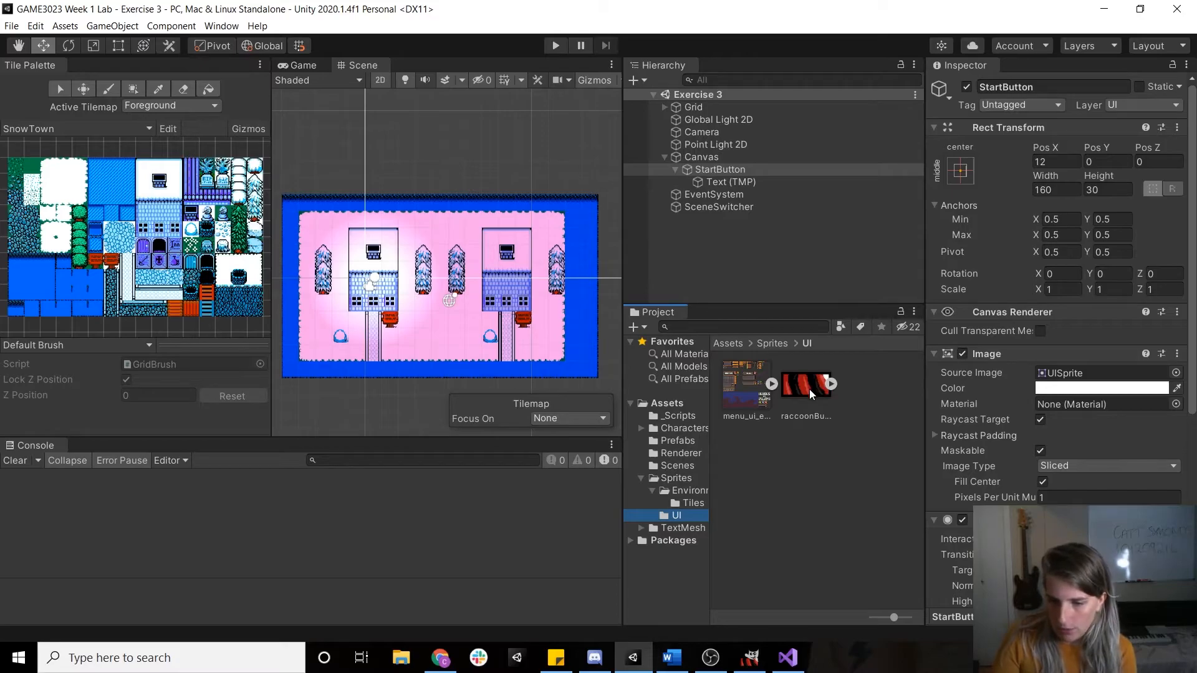
drag(798, 397, 1070, 377)
Locate StartButton in the Scene view and examine how its new sprite fits the button
middle_drag(572, 139, 355, 359)
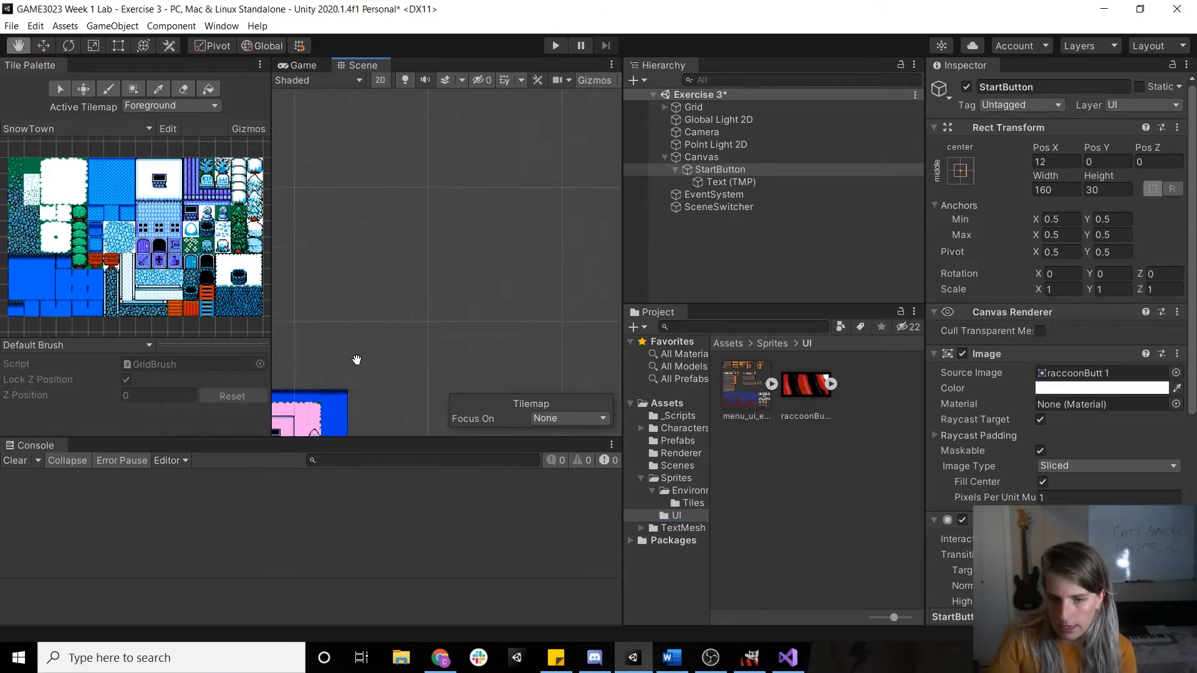
scroll(484, 178, down, 10)
middle_drag(461, 198, 316, 416)
scroll(521, 226, down, 4)
scroll(521, 222, down, 8)
middle_drag(520, 210, 199, 461)
scroll(487, 248, down, 3)
scroll(537, 215, up, 3)
scroll(535, 215, up, 12)
middle_drag(493, 254, 454, 365)
middle_drag(533, 133, 593, 91)
scroll(528, 147, down, 6)
Set StartButton's height to 80 and change its image type to Simple
click(1053, 190)
double_click(1053, 190)
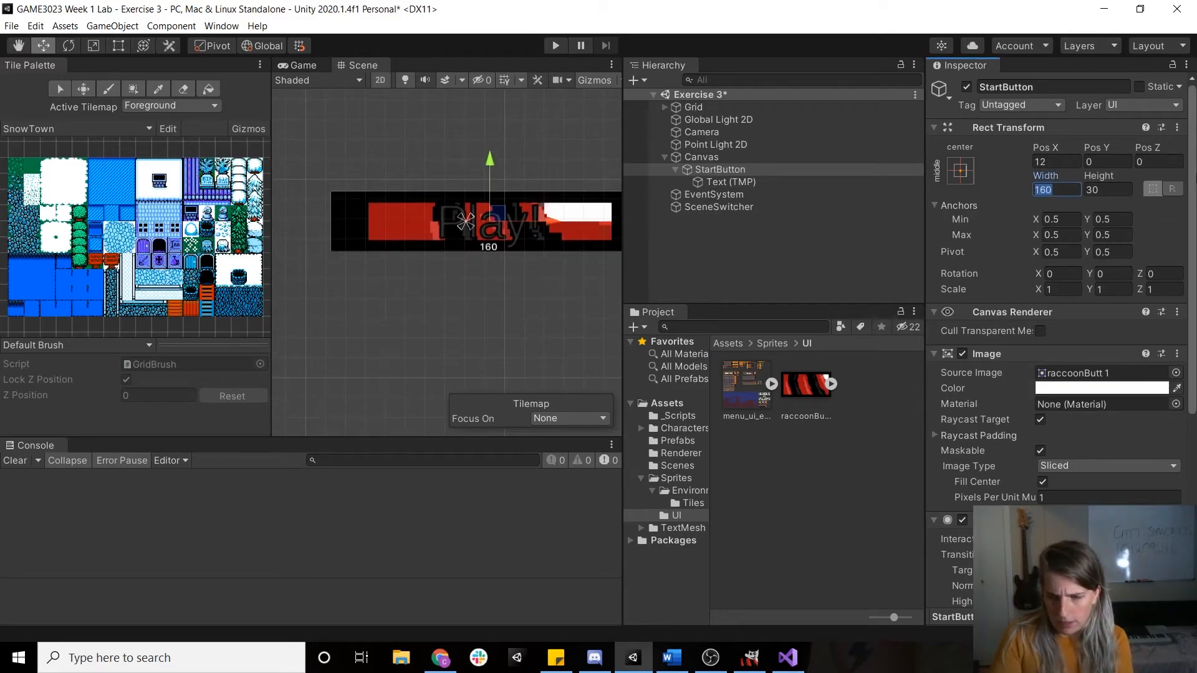
key(Tab)
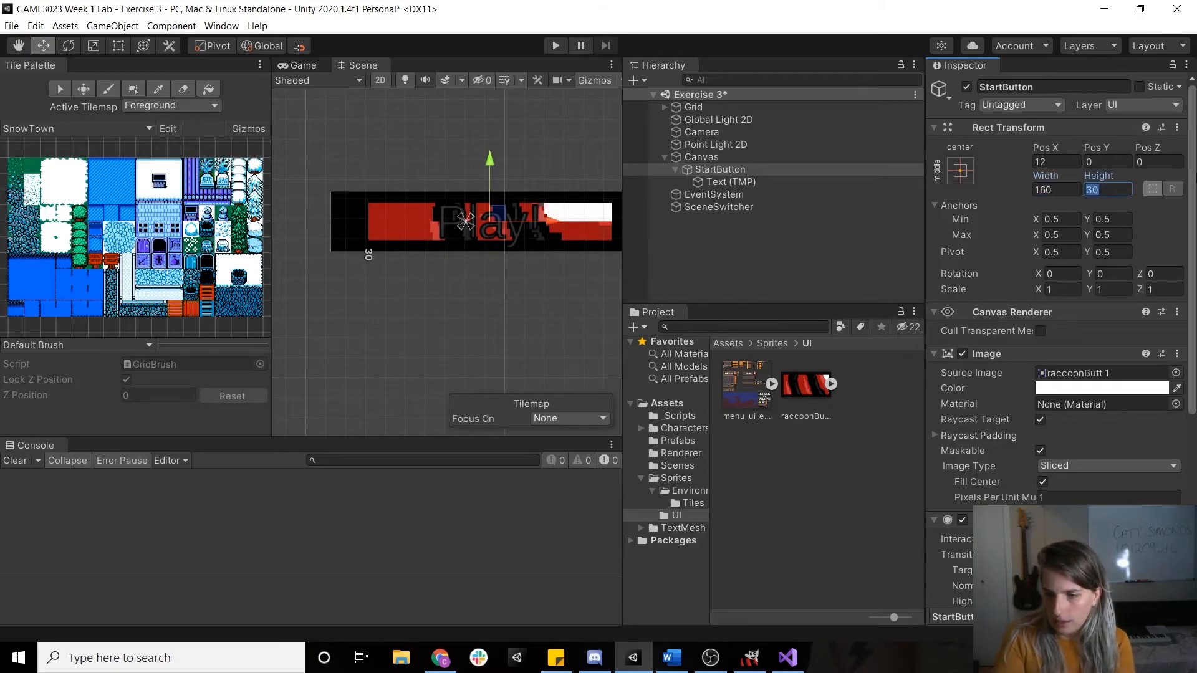
text(90-)
key(BackSpace)
key(BackSpace)
key(BackSpace)
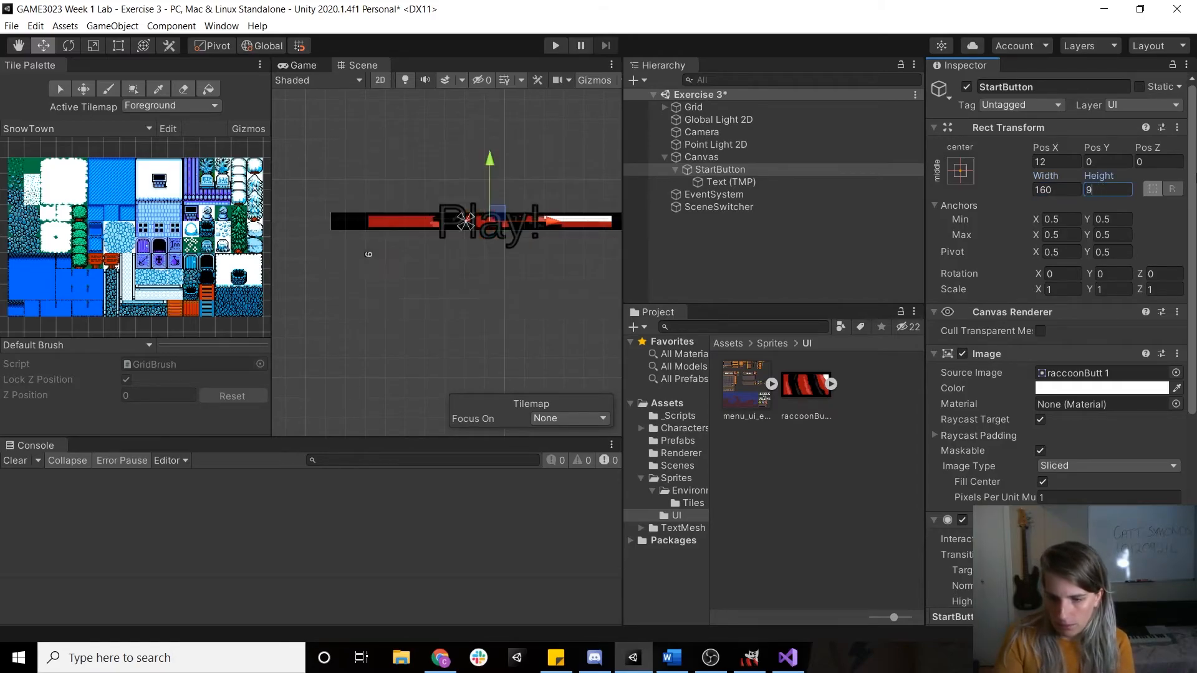
text(80)
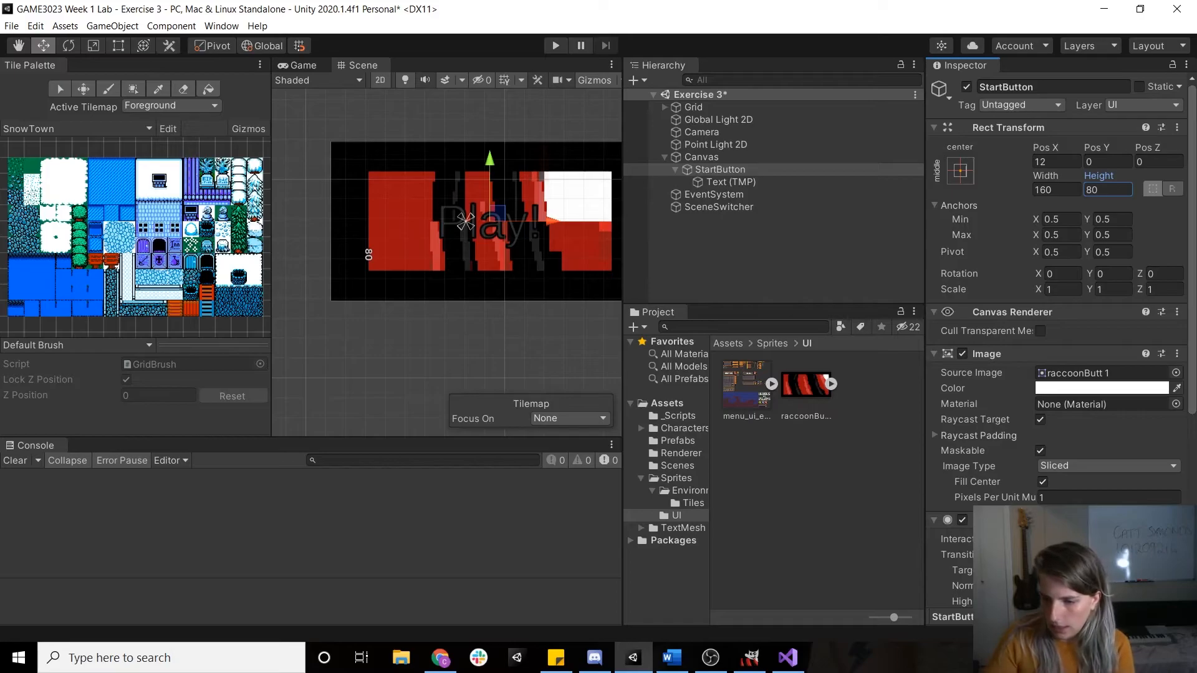
click(1109, 467)
click(1090, 484)
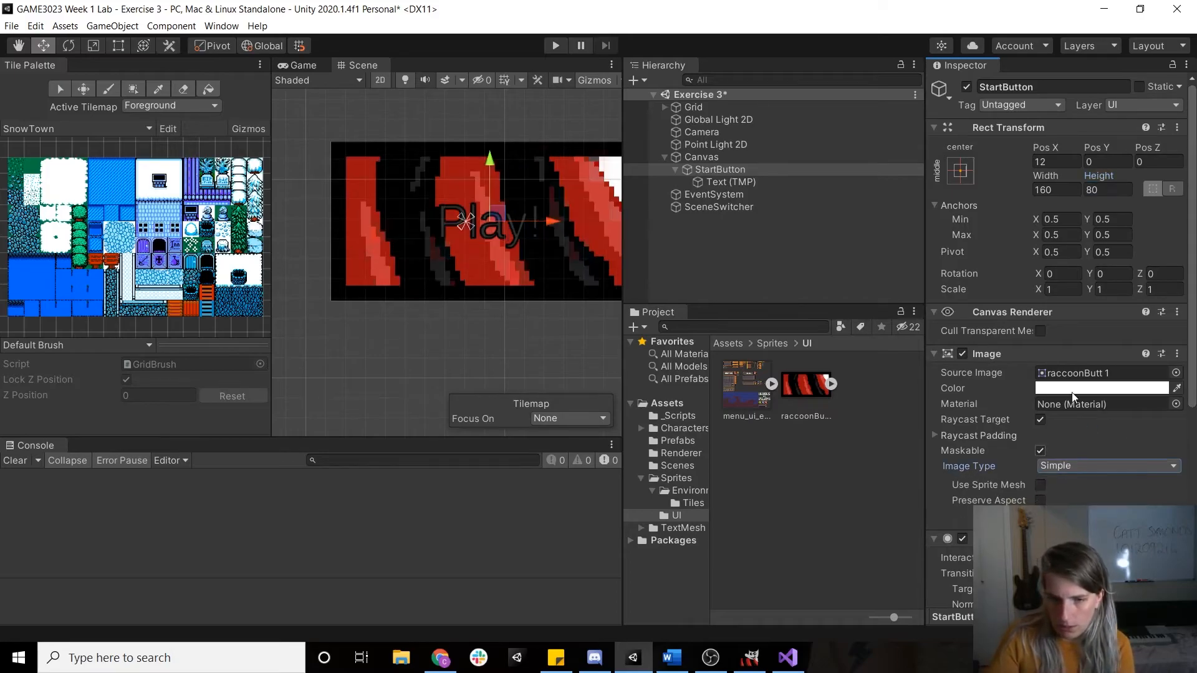
Set the font size of StartButton's Play! text to 48
scroll(492, 153, down, 4)
middle_drag(547, 127, 516, 164)
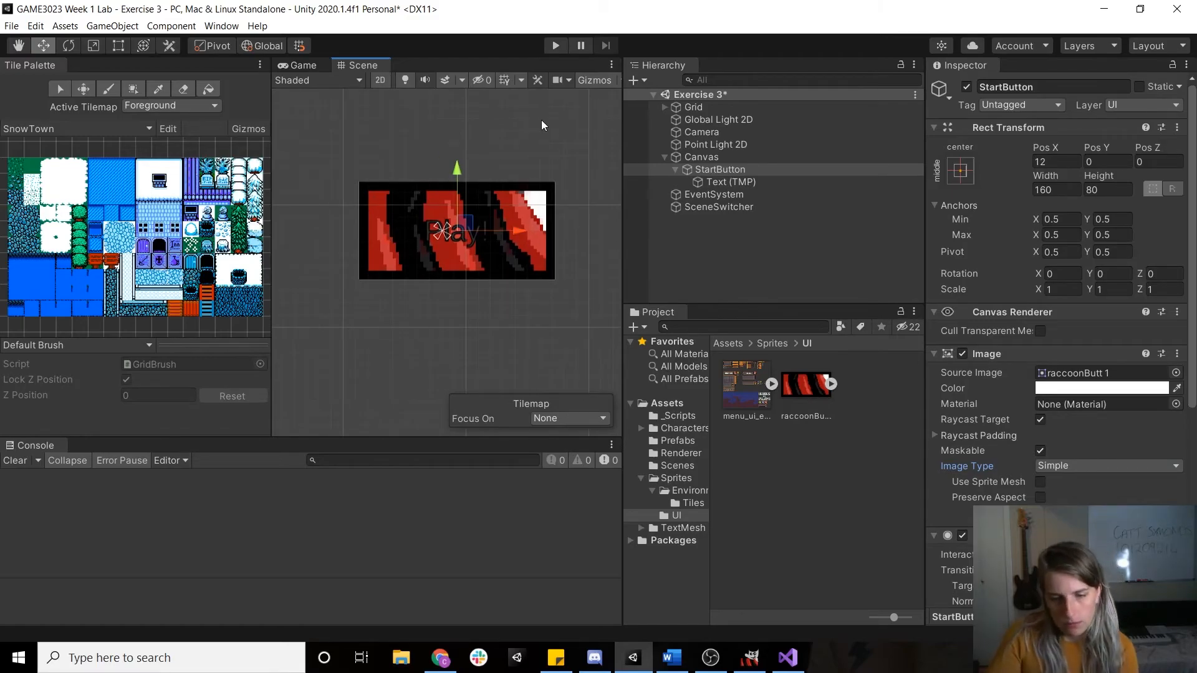
click(550, 198)
double_click(730, 170)
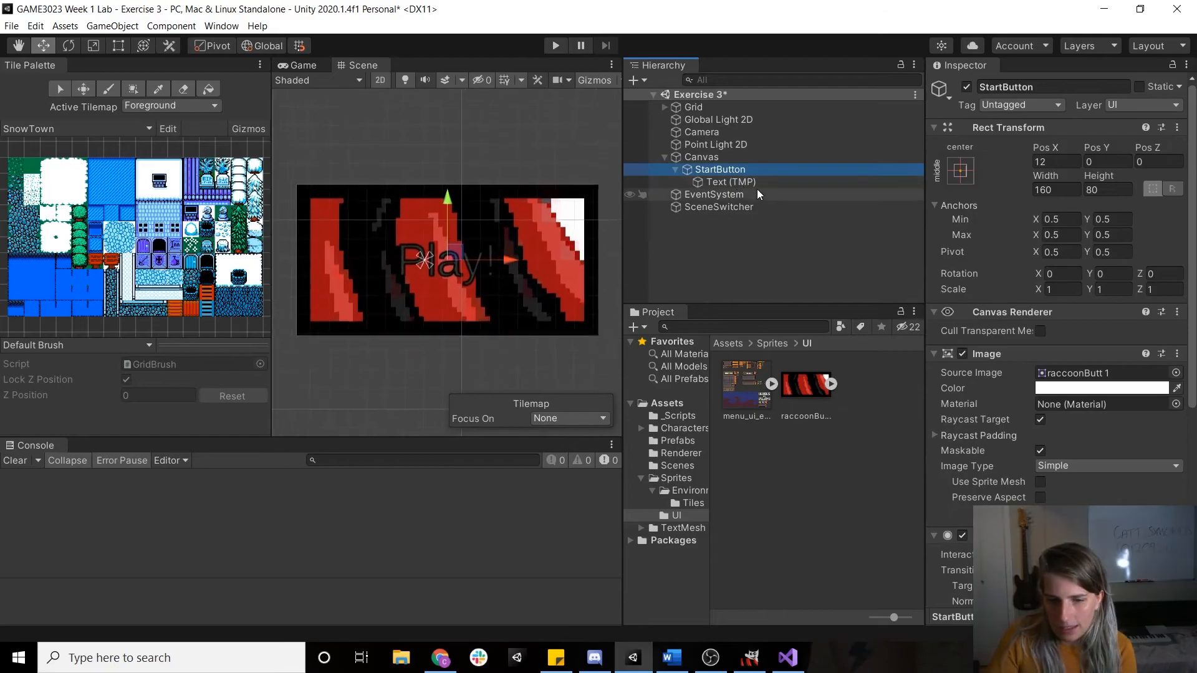
click(720, 180)
scroll(1003, 467, down, 3)
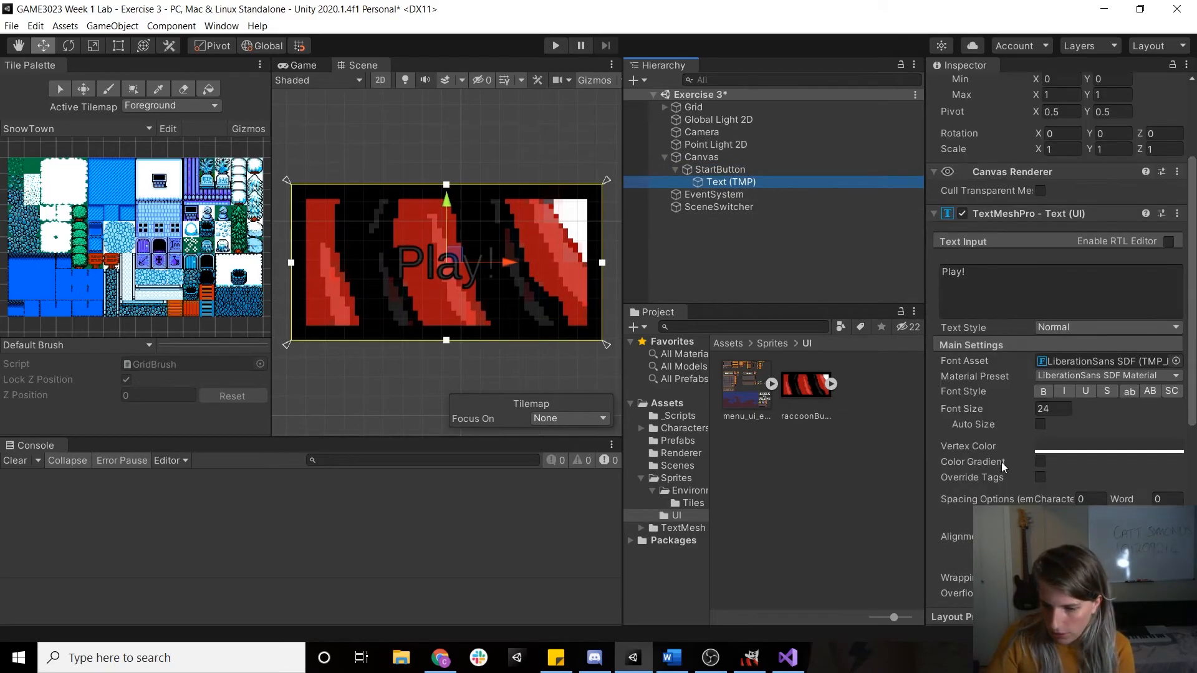
click(1052, 408)
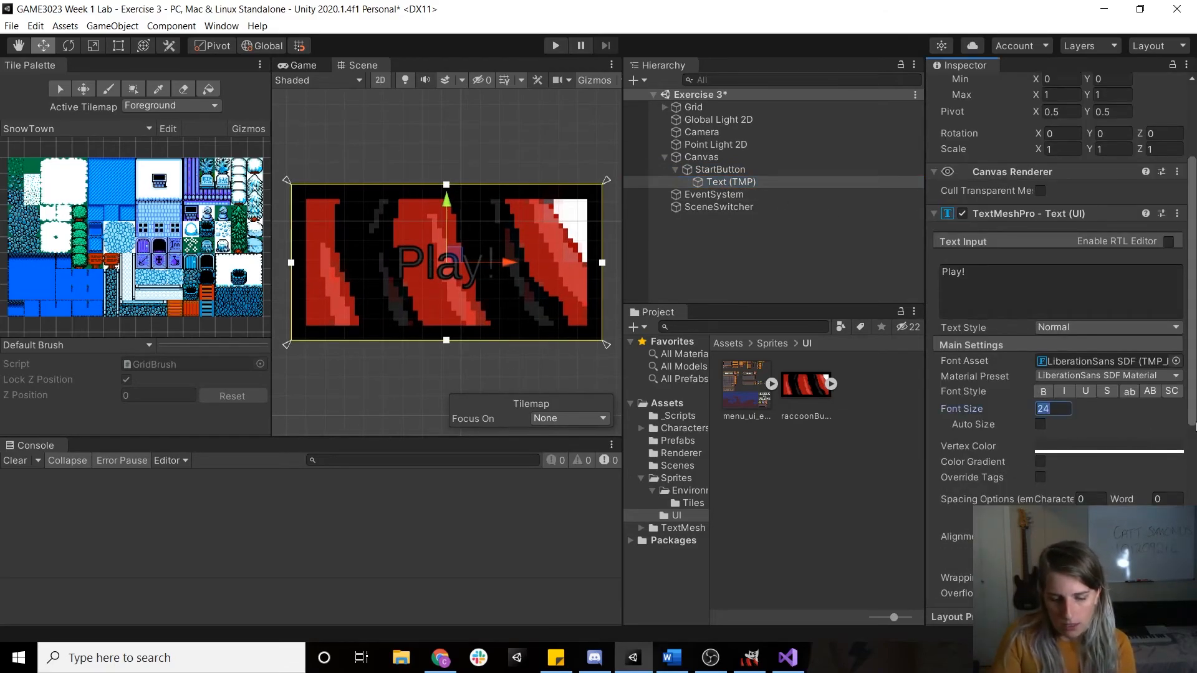
text(48)
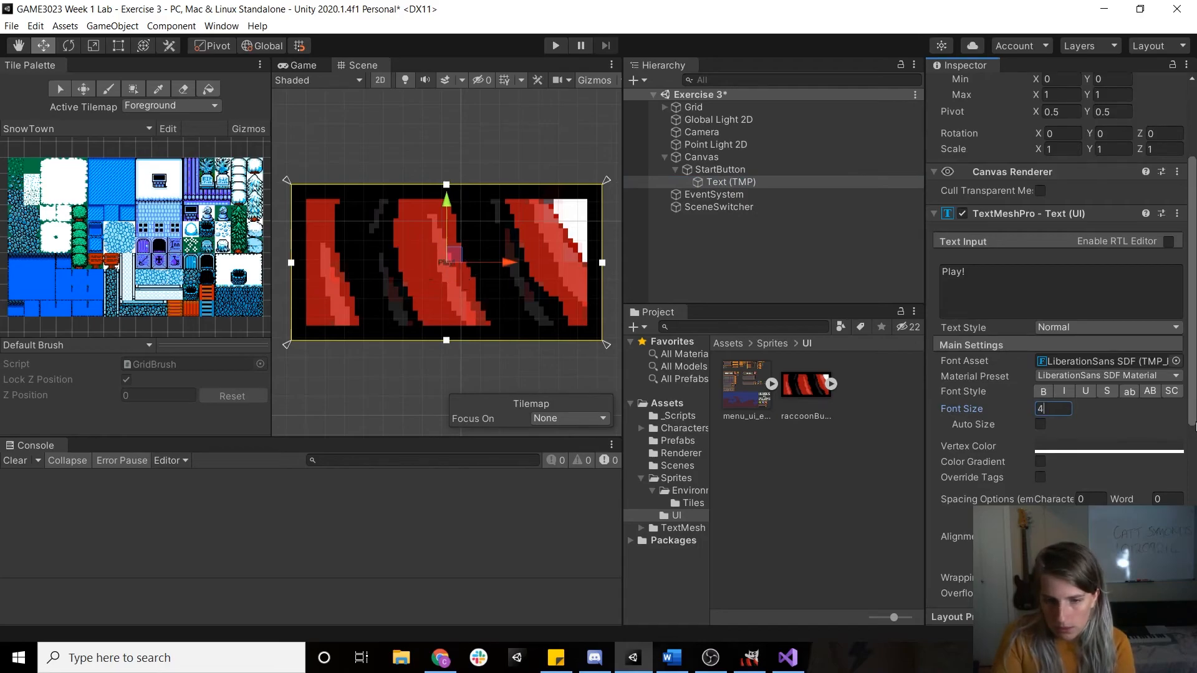
Change the vertex color of the Play! text to white
click(1079, 451)
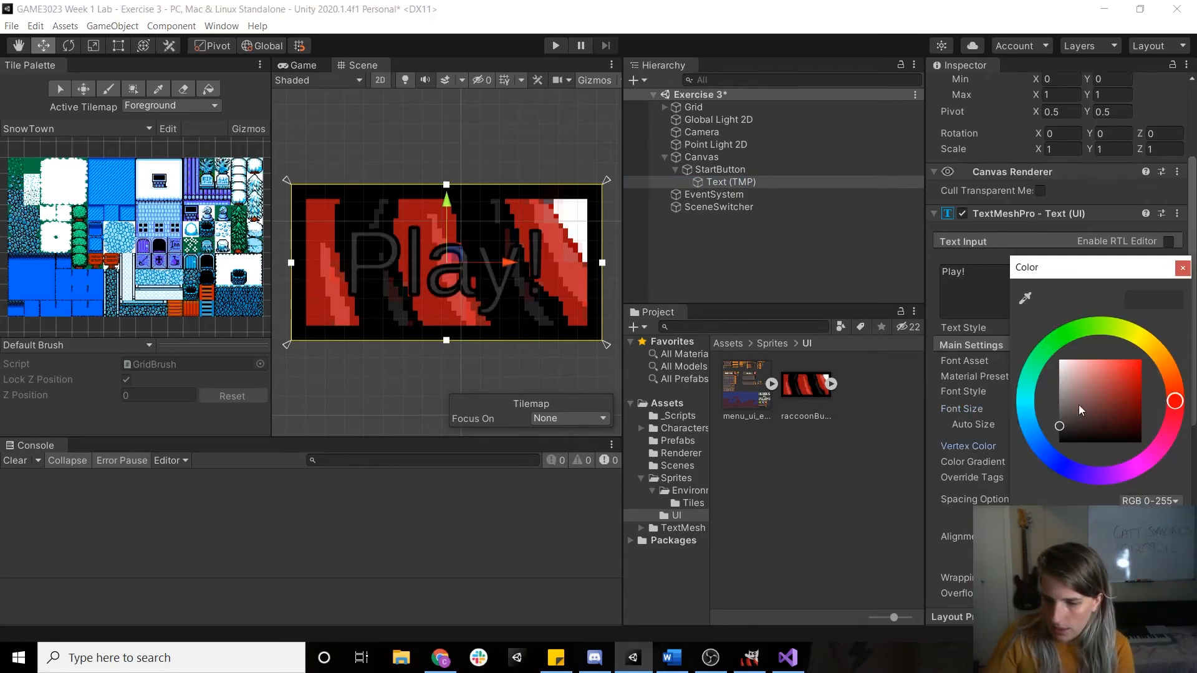
drag(1068, 387, 1017, 258)
click(1181, 268)
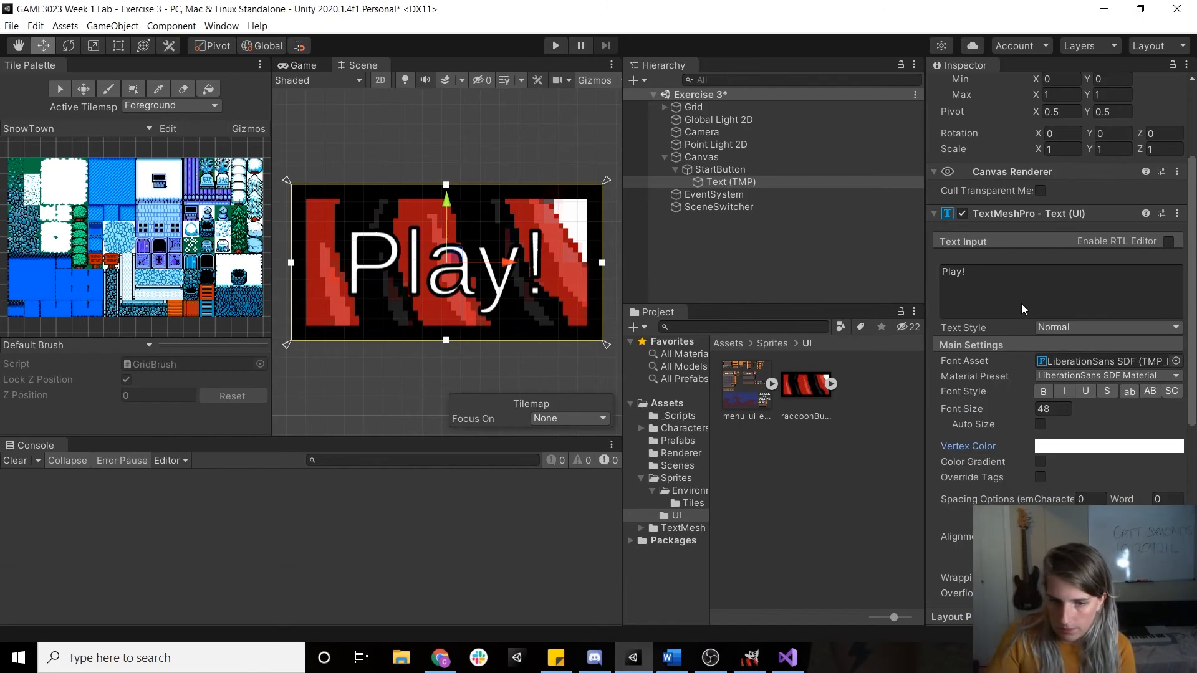
Nudge StartButton slightly along the X axis to align it with the house, and check its placement in the Game view
scroll(308, 150, down, 3)
click(302, 65)
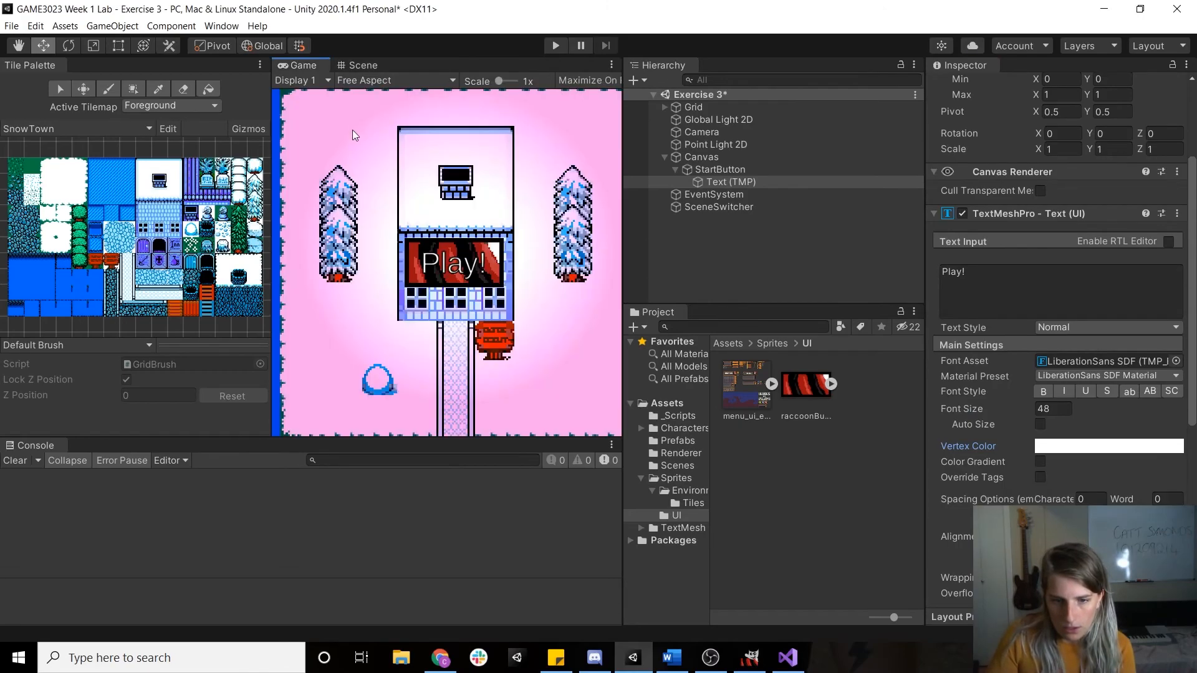
click(358, 66)
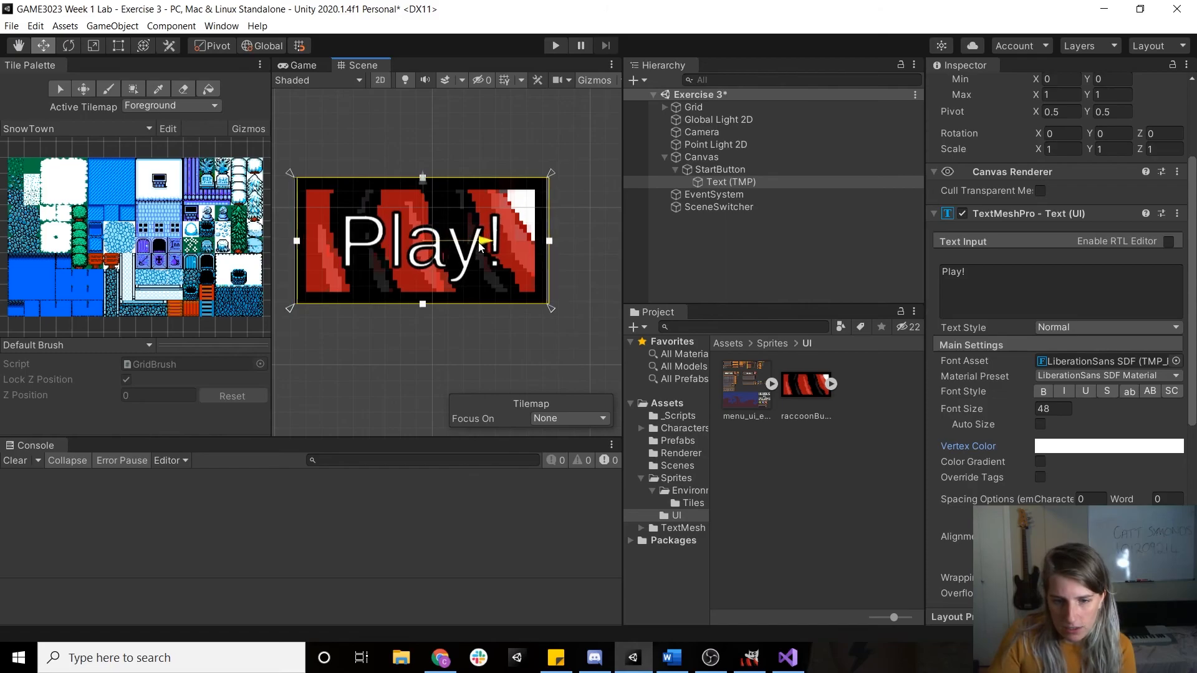
click(486, 235)
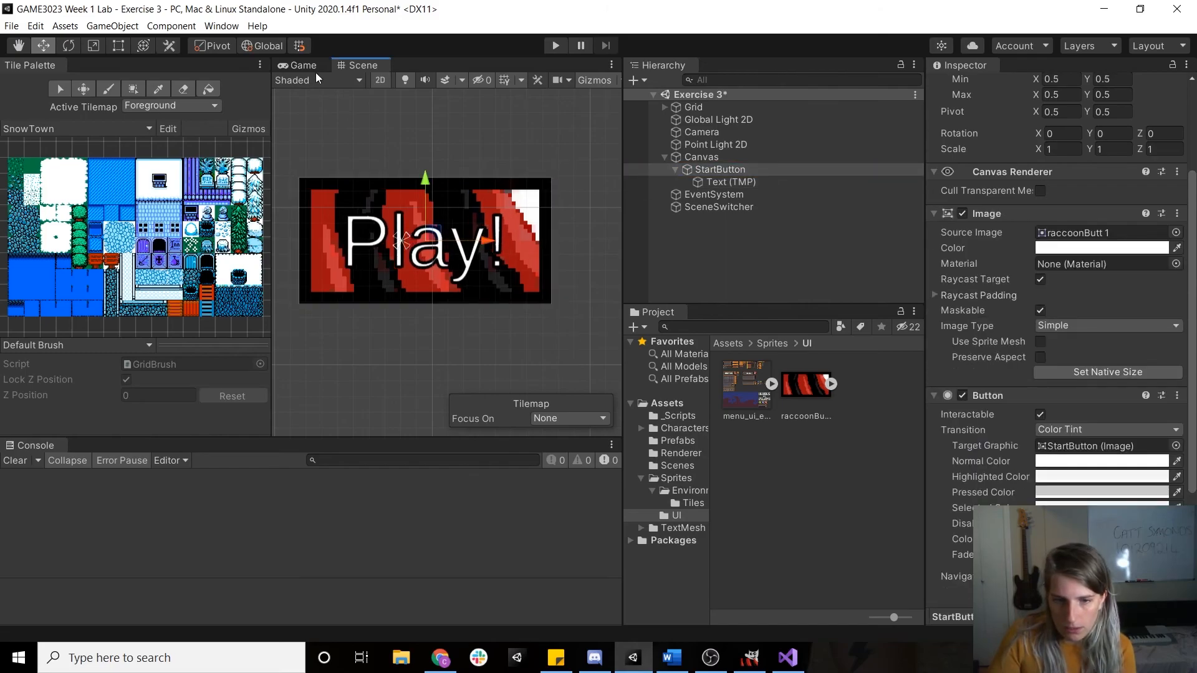
click(302, 65)
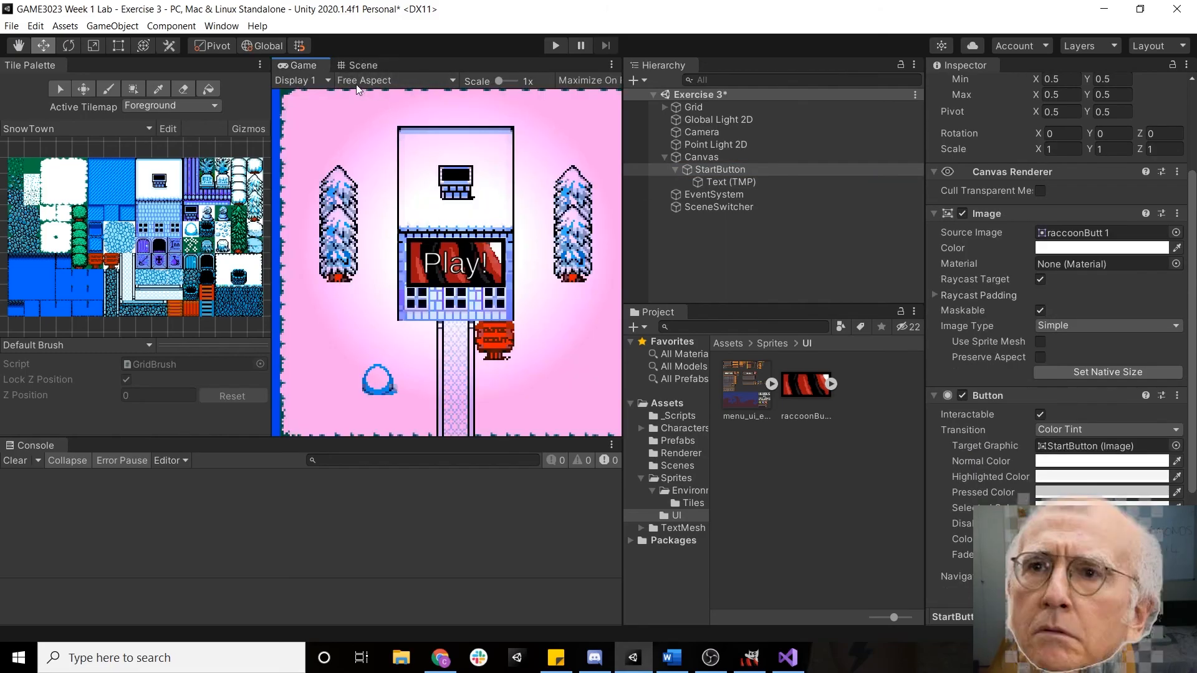